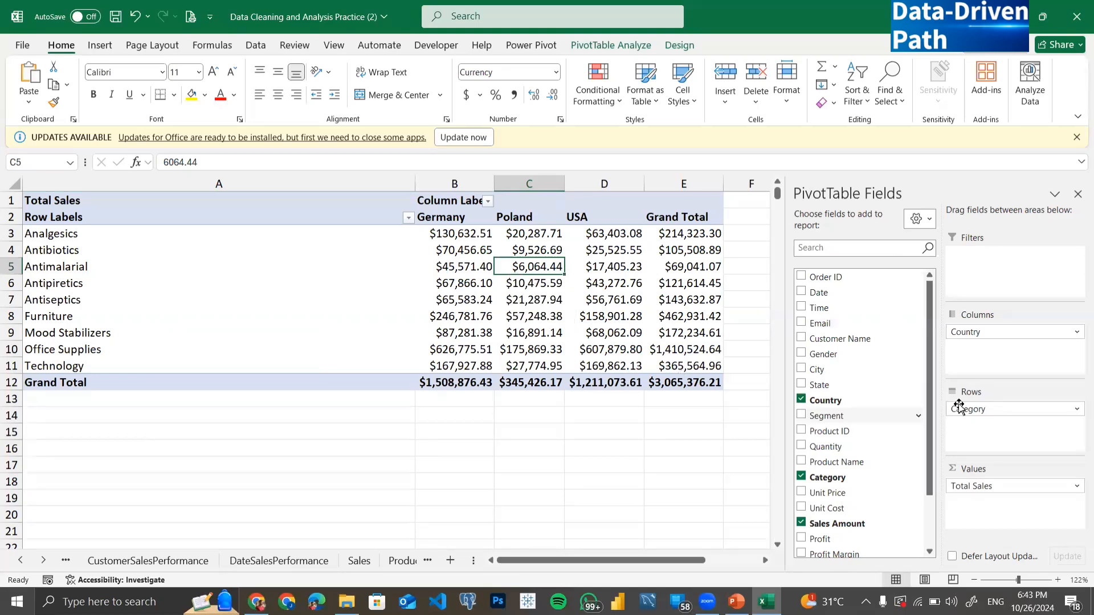
# - Remove the Country field from the pivot table's columns and select the category sales values in B2:B10
pyautogui.moveTo(980, 332); pyautogui.dragTo(843, 358)
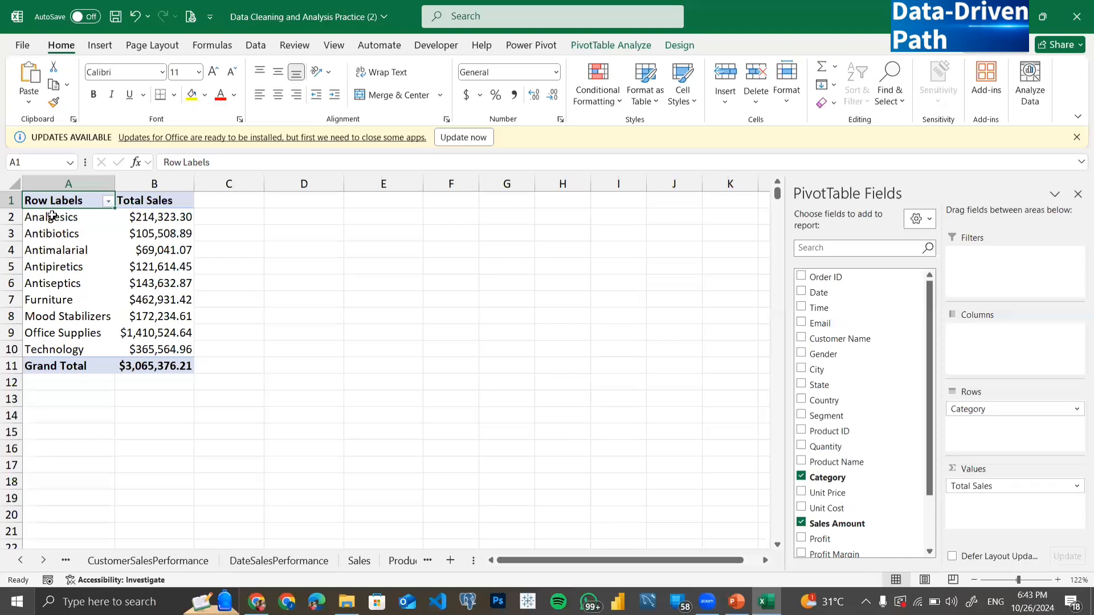
pyautogui.moveTo(52, 216); pyautogui.dragTo(161, 353)
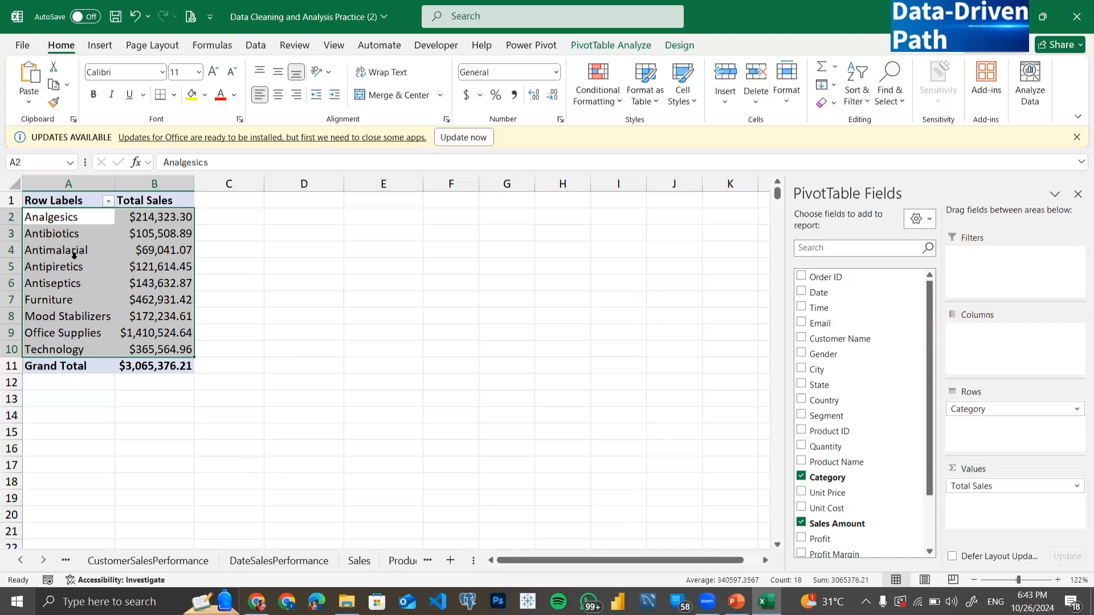
pyautogui.moveTo(845, 402); pyautogui.dragTo(986, 333)
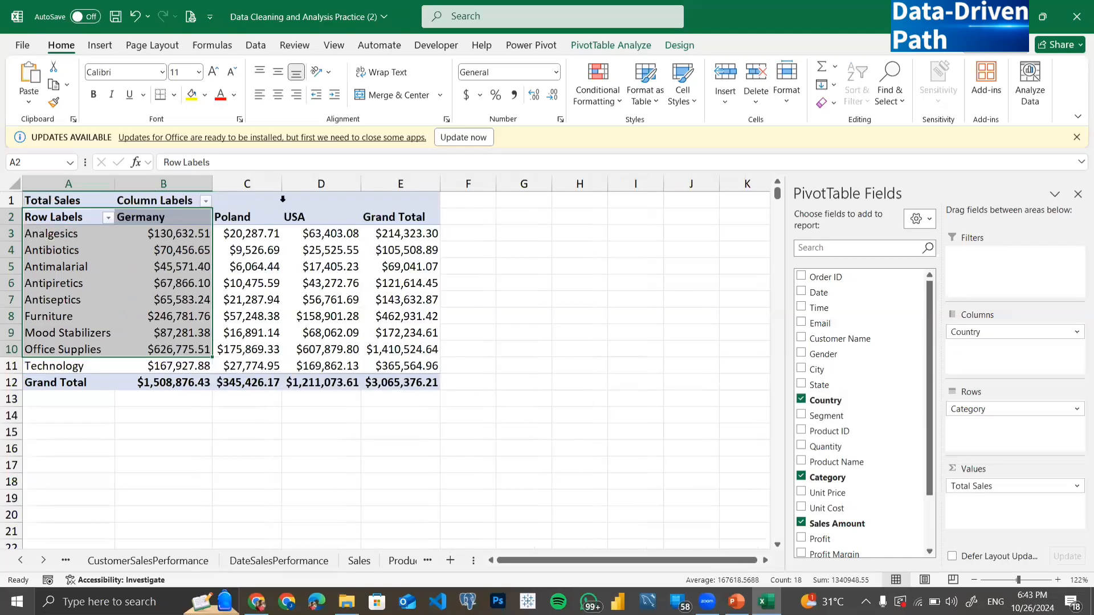
pyautogui.moveTo(990, 332); pyautogui.dragTo(856, 368)
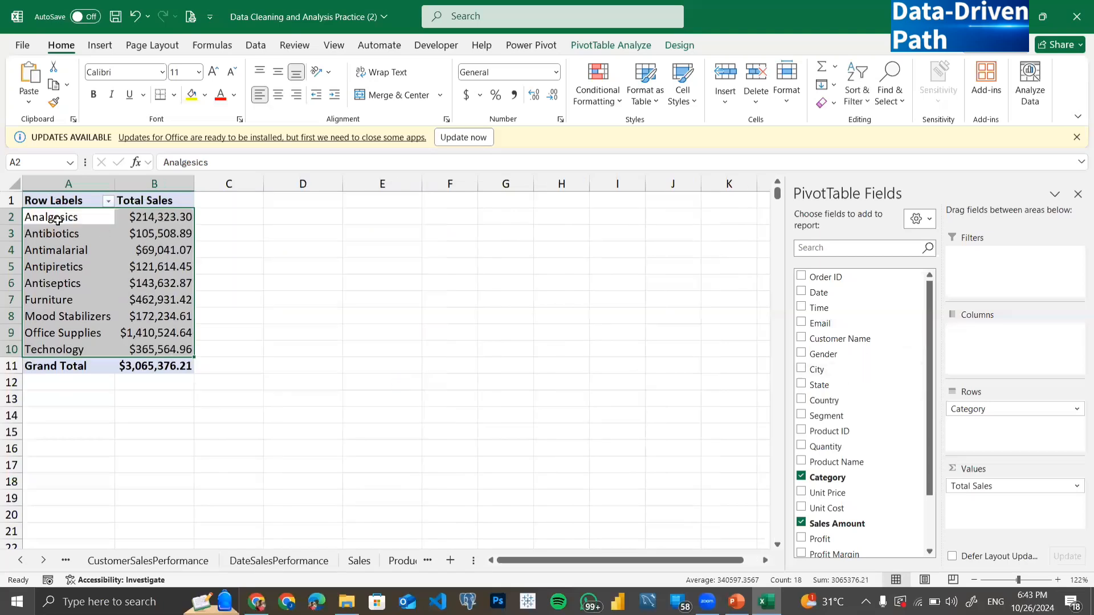
pyautogui.click(54, 218)
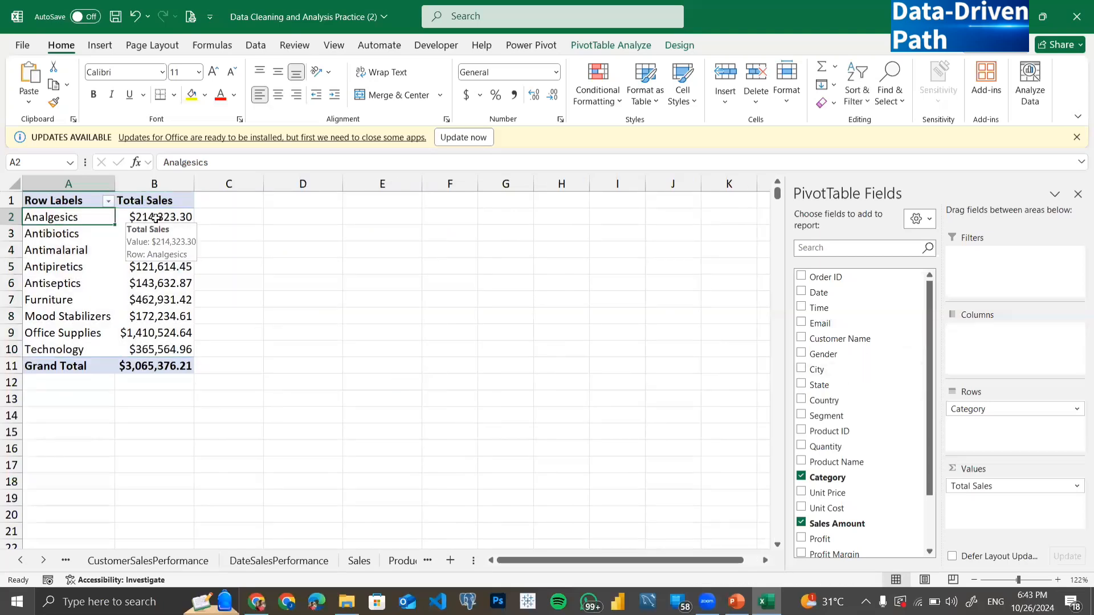
pyautogui.moveTo(147, 219); pyautogui.dragTo(162, 347)
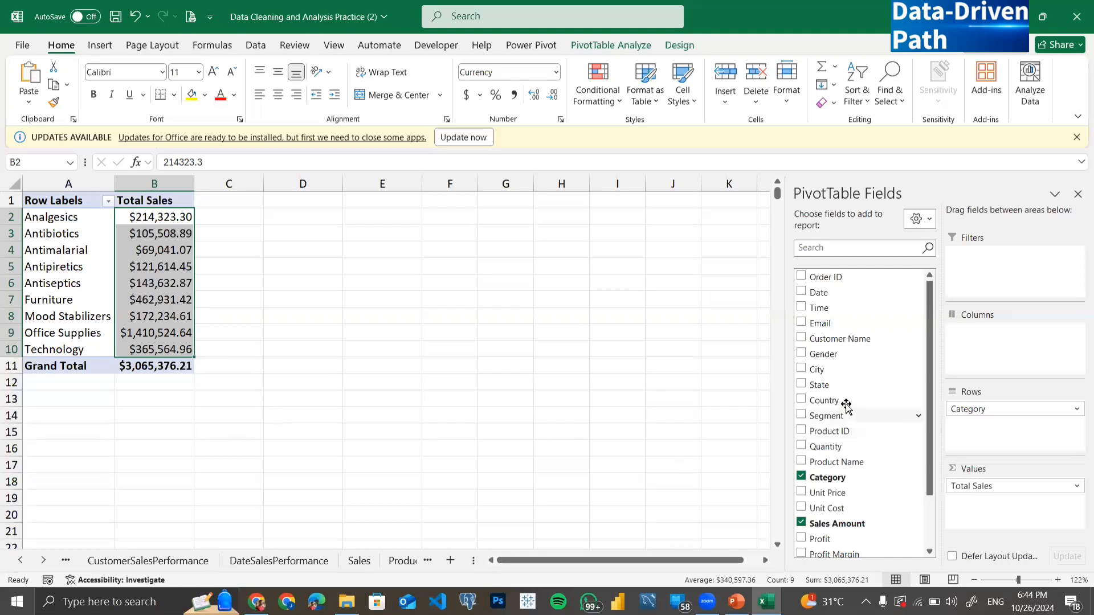
# - Add Country as a report filter to the category pivot table, allow multiple items, and show only USA
pyautogui.moveTo(848, 403); pyautogui.dragTo(985, 263)
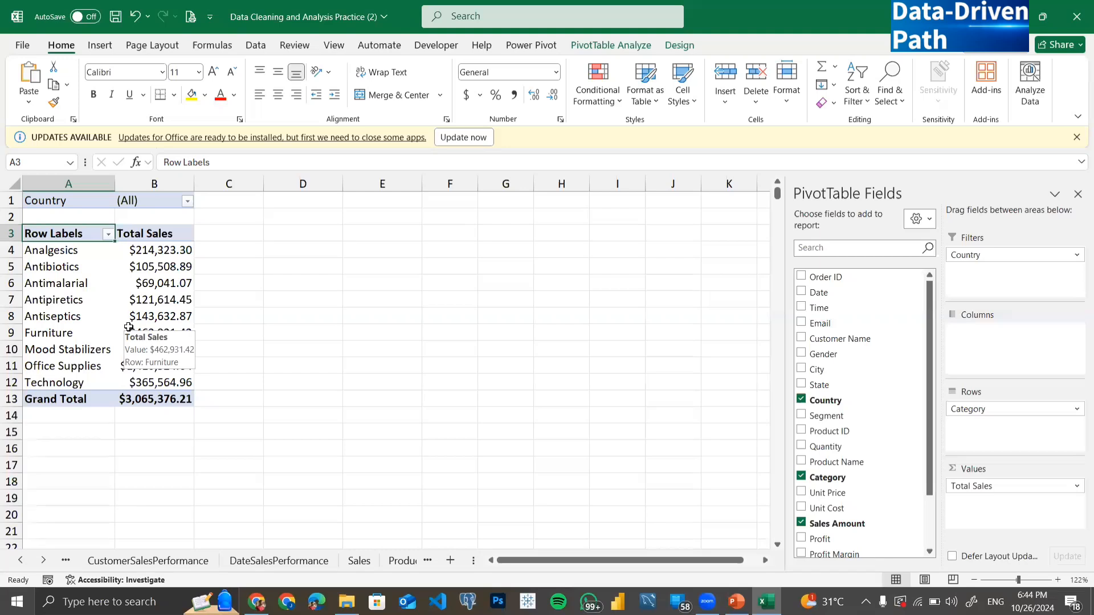
pyautogui.click(188, 203)
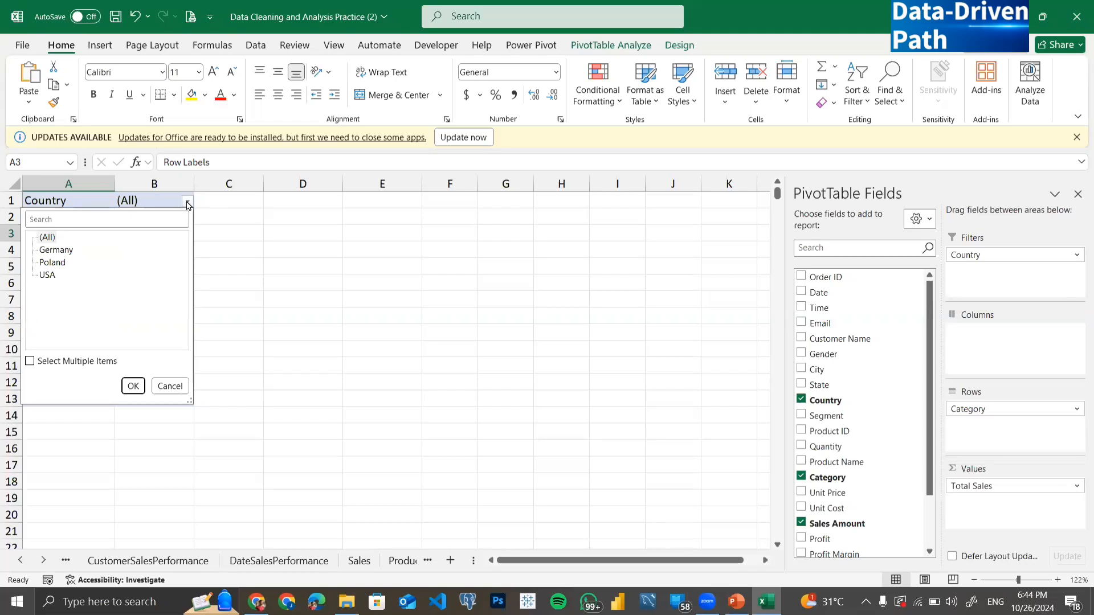
pyautogui.click(29, 362)
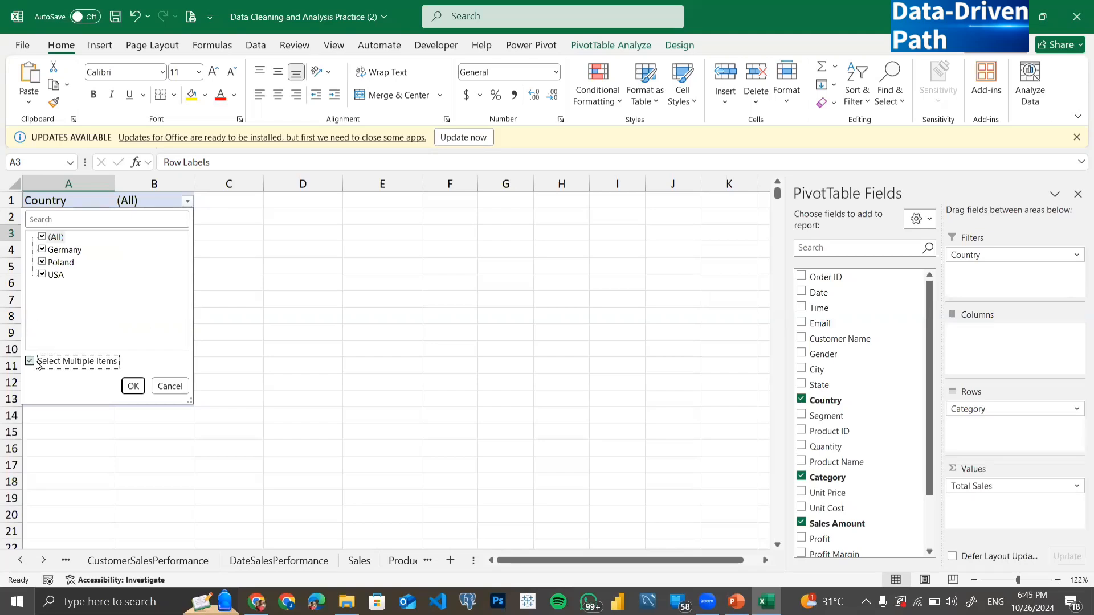
pyautogui.click(31, 363)
pyautogui.click(31, 363)
pyautogui.click(42, 237)
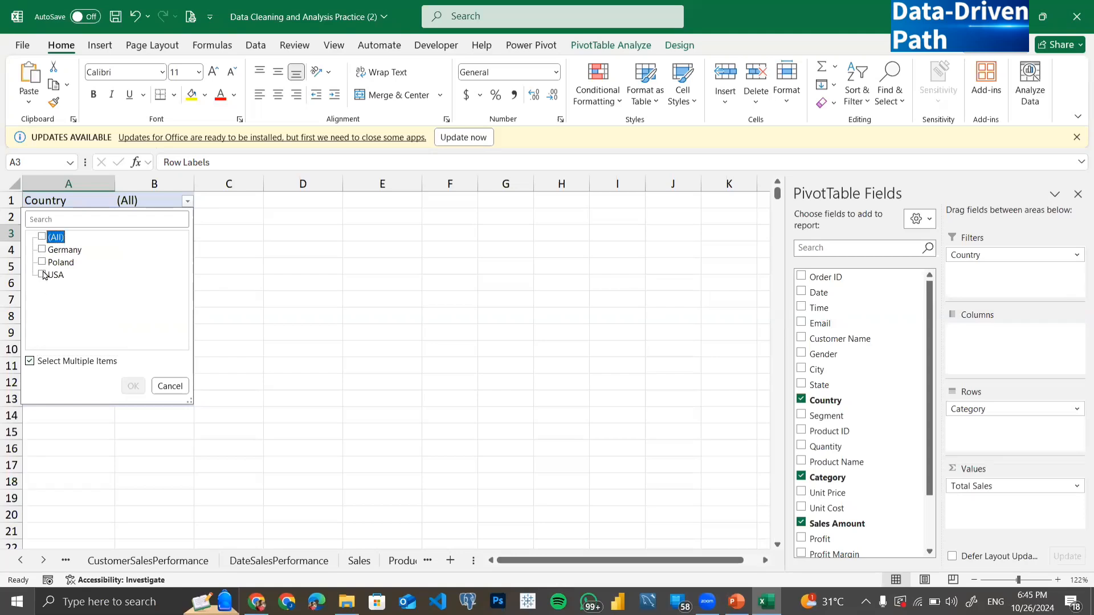
pyautogui.click(43, 275)
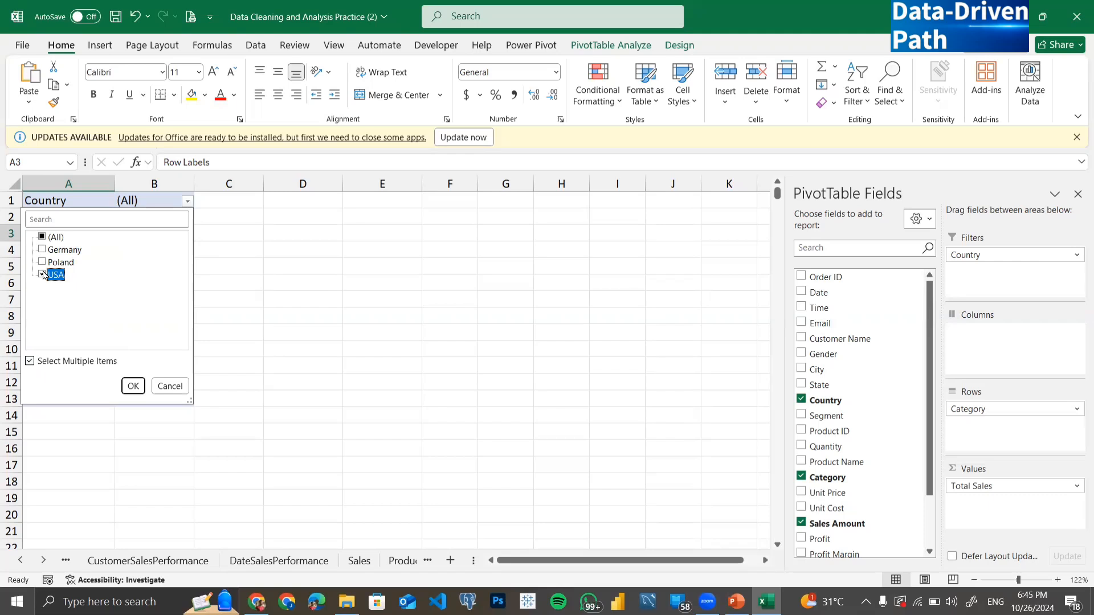
pyautogui.click(133, 386)
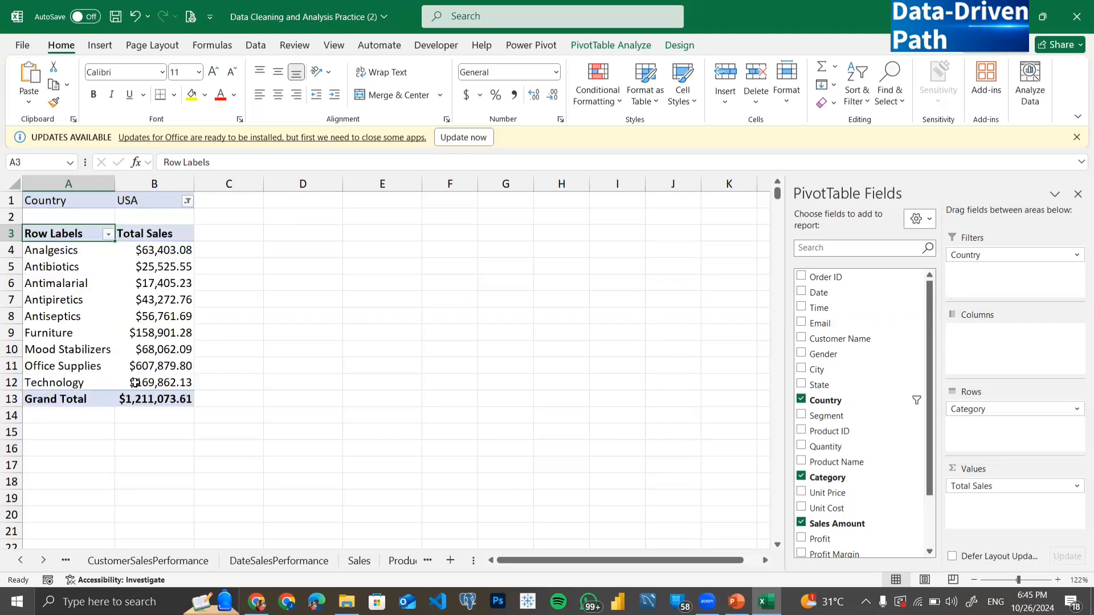
# - Select the category sales values in B4:B12 and switch the pivot table's Country filter to Poland only
pyautogui.click(149, 202)
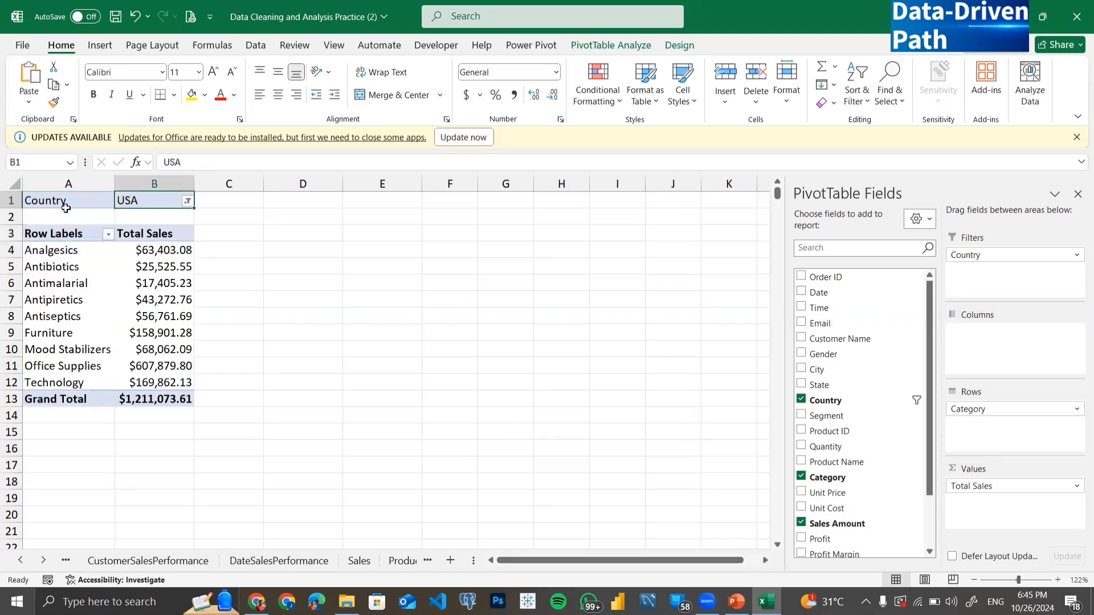
pyautogui.moveTo(161, 249); pyautogui.dragTo(157, 392)
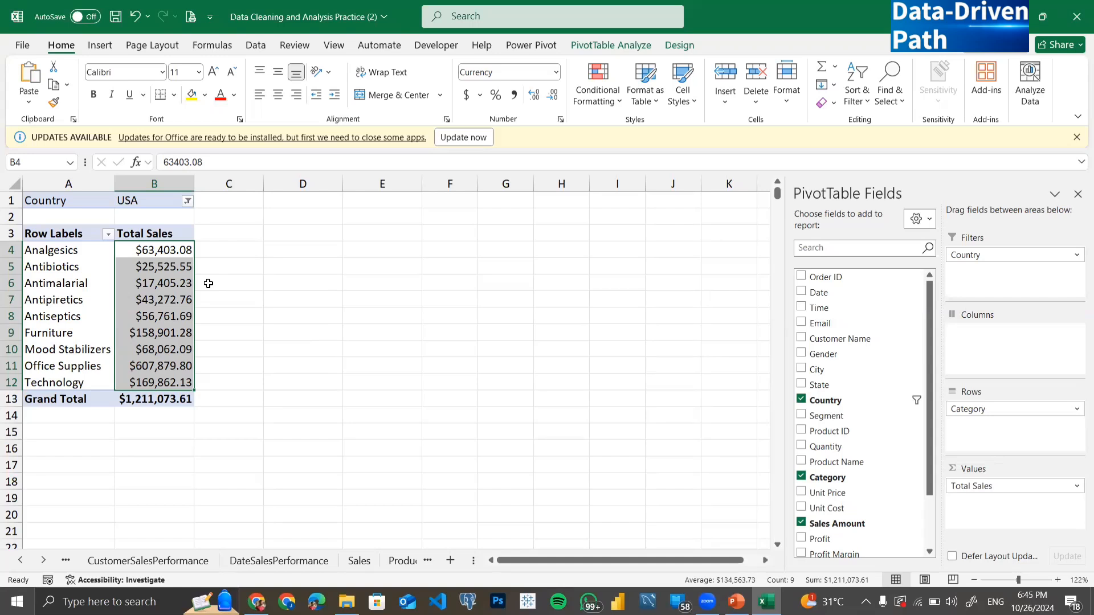
pyautogui.click(187, 201)
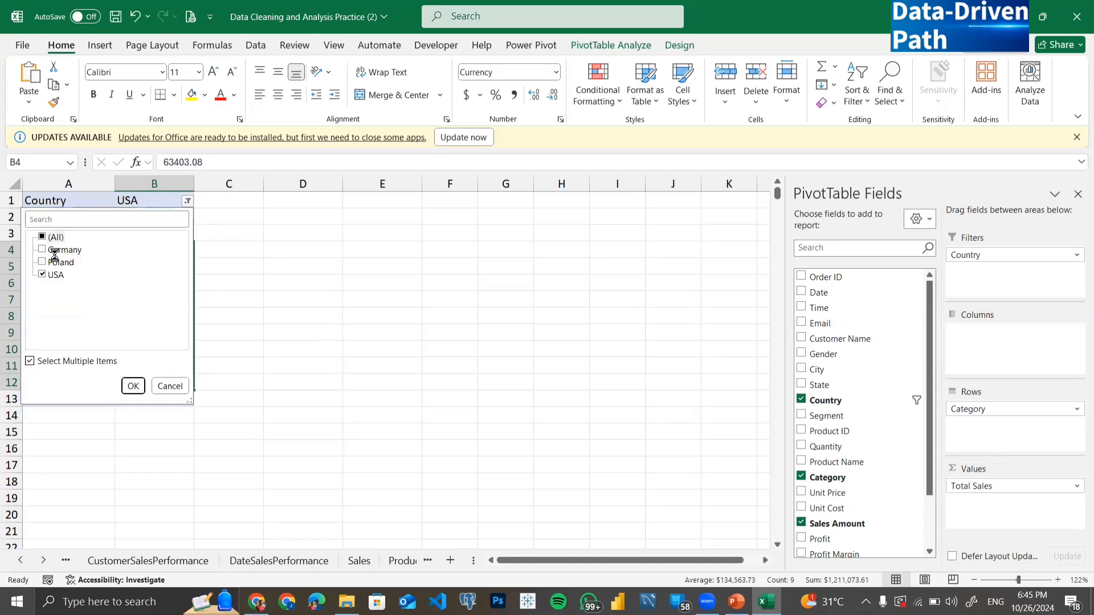
pyautogui.click(43, 274)
pyautogui.click(42, 262)
pyautogui.click(132, 386)
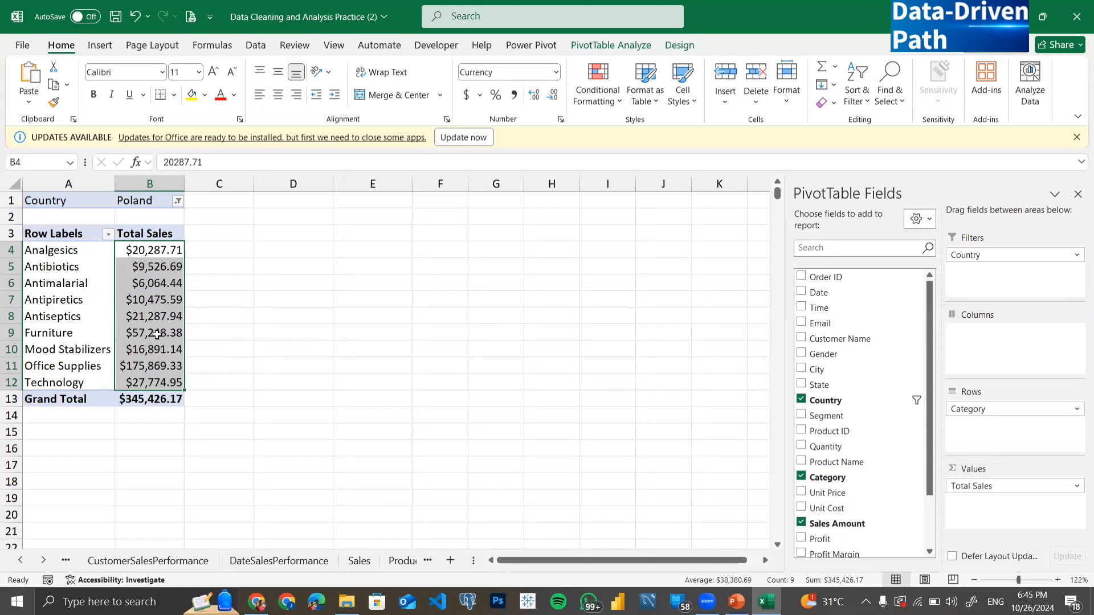
pyautogui.moveTo(154, 318)
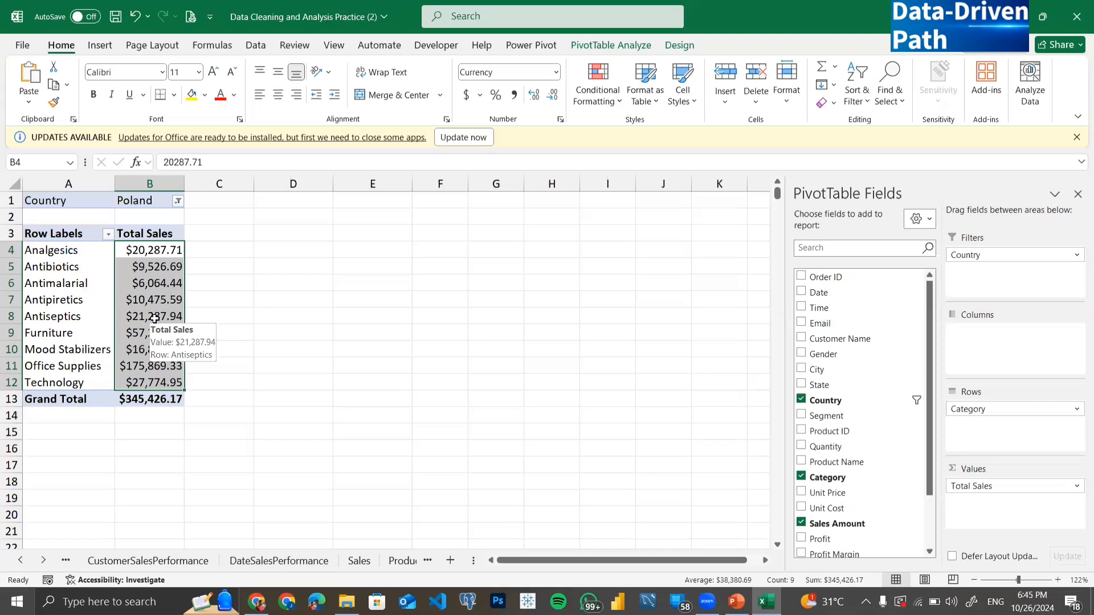
# - Insert a pivot table from sales_table at cell E3 of the existing worksheet, with Segment as rows and Sales Amount as values
pyautogui.click(386, 234)
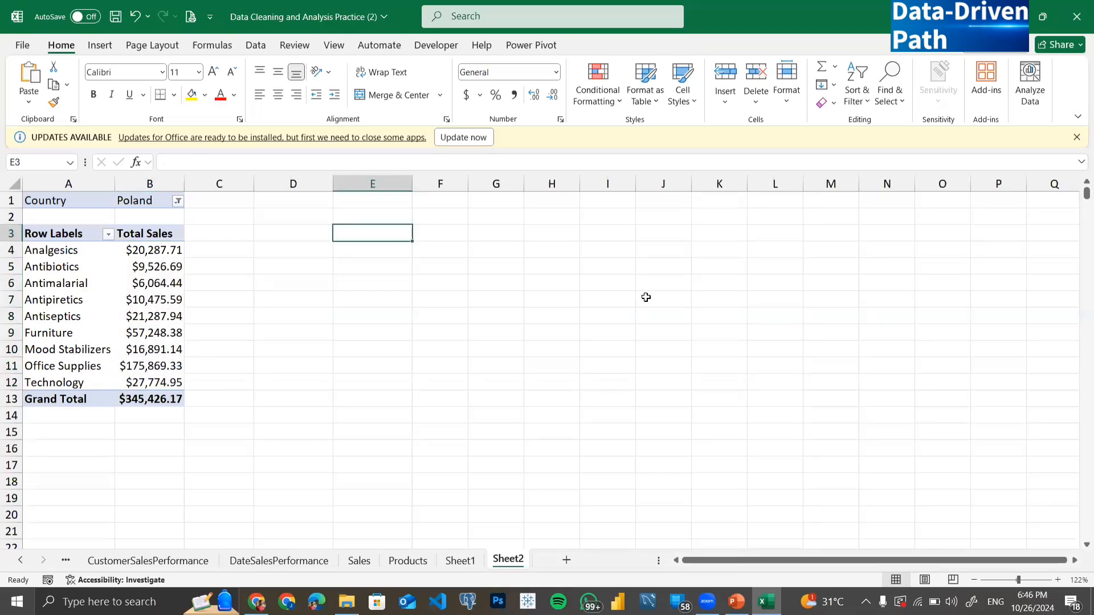
pyautogui.click(100, 47)
pyautogui.click(34, 73)
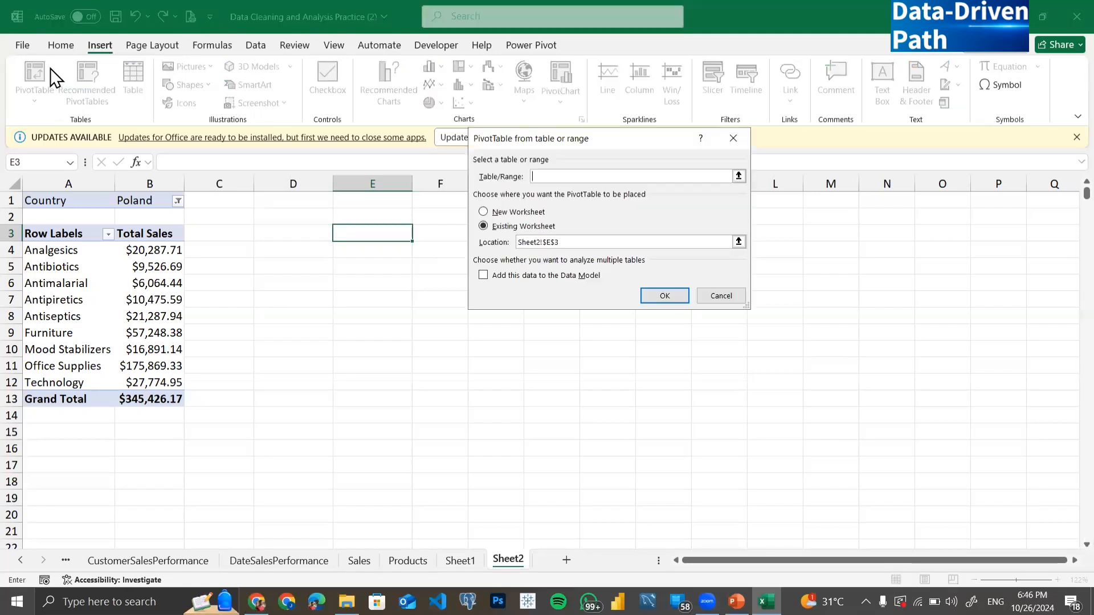
pyautogui.write('sa')
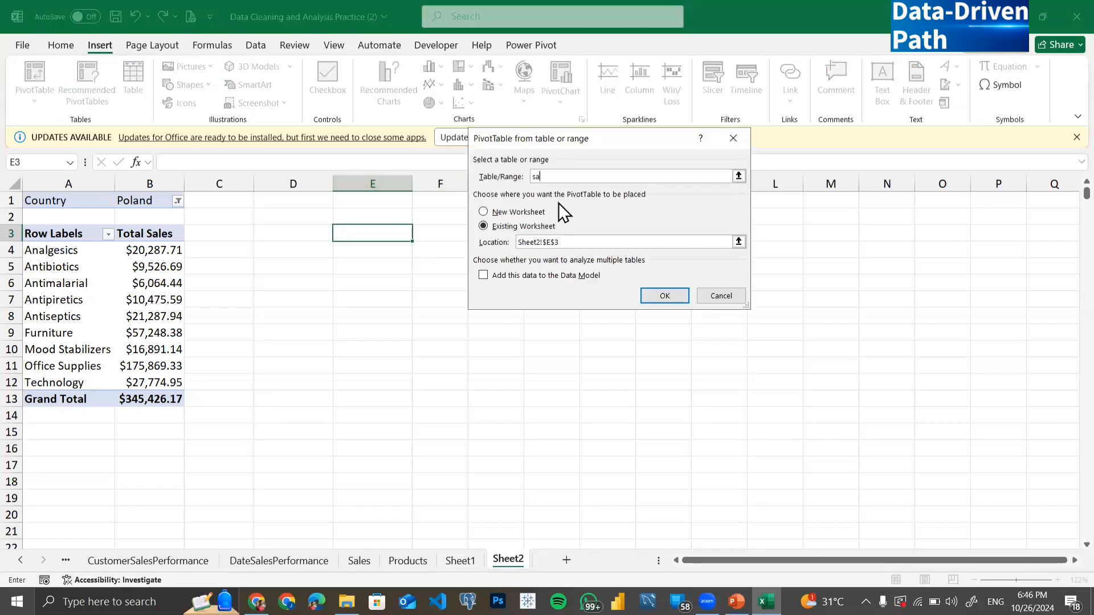
pyautogui.write('les_table')
pyautogui.click(665, 295)
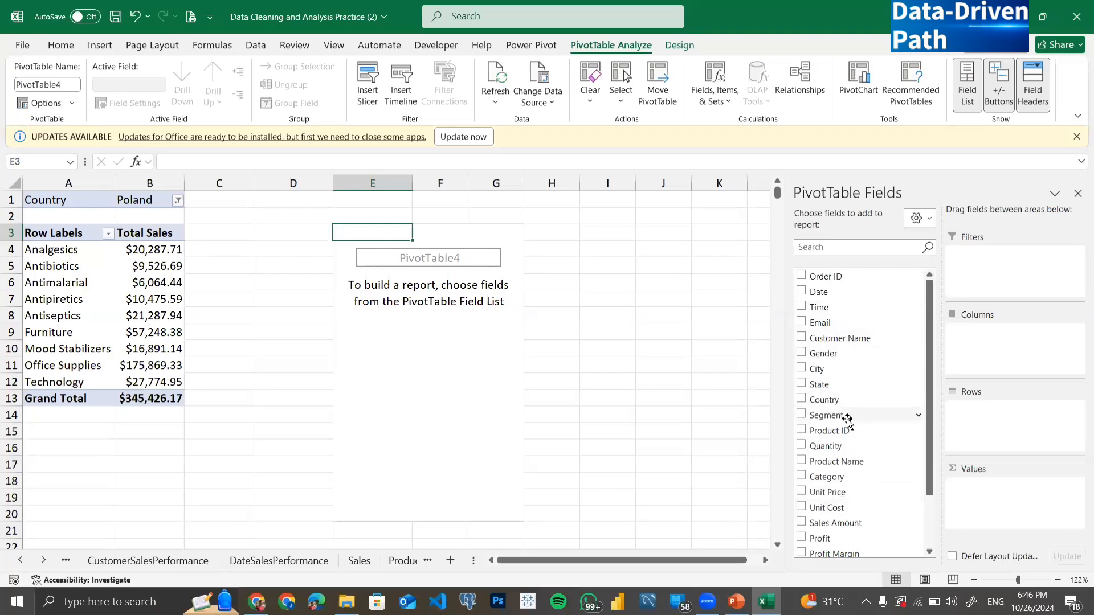
pyautogui.moveTo(849, 416); pyautogui.dragTo(986, 426)
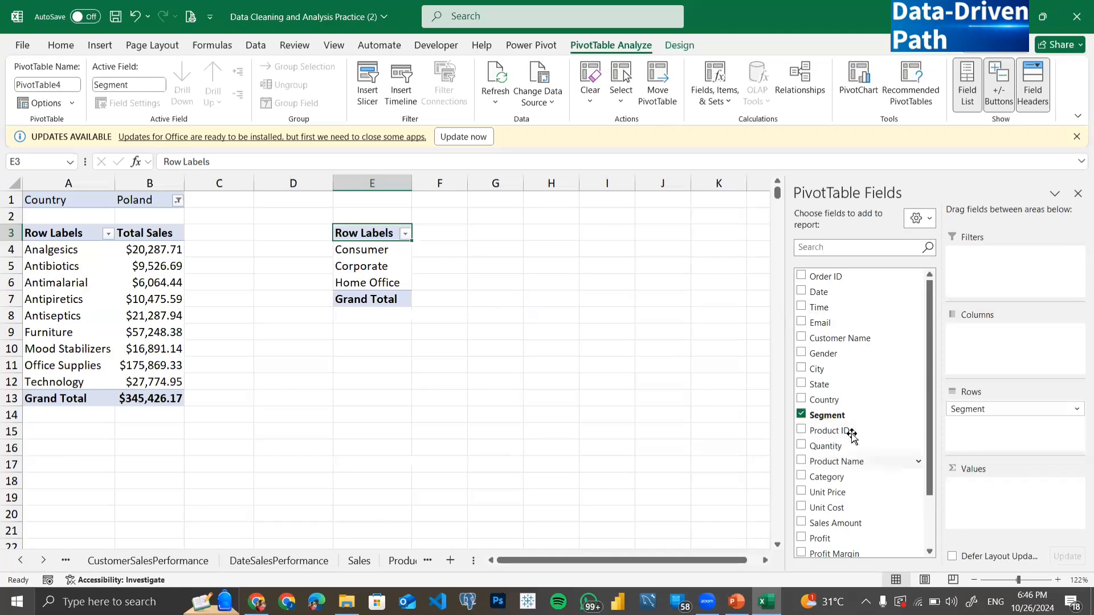
pyautogui.moveTo(843, 522); pyautogui.dragTo(1005, 500)
# - Rename the segment pivot table's value field Total Sales and format it as Currency with the $ symbol and 2 decimal places
pyautogui.doubleClick(492, 236)
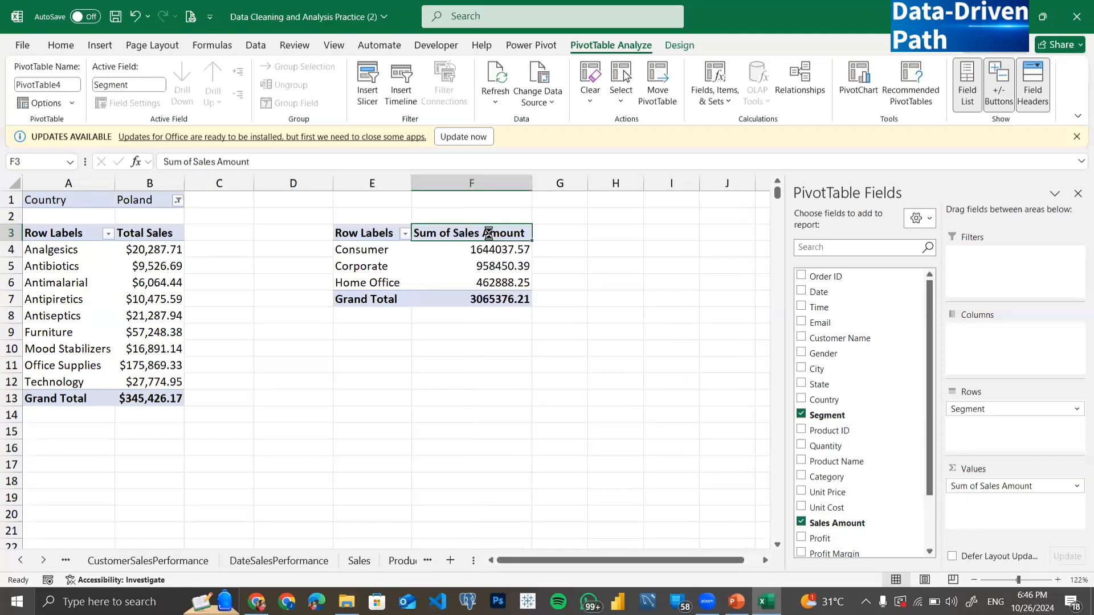
pyautogui.write('T')
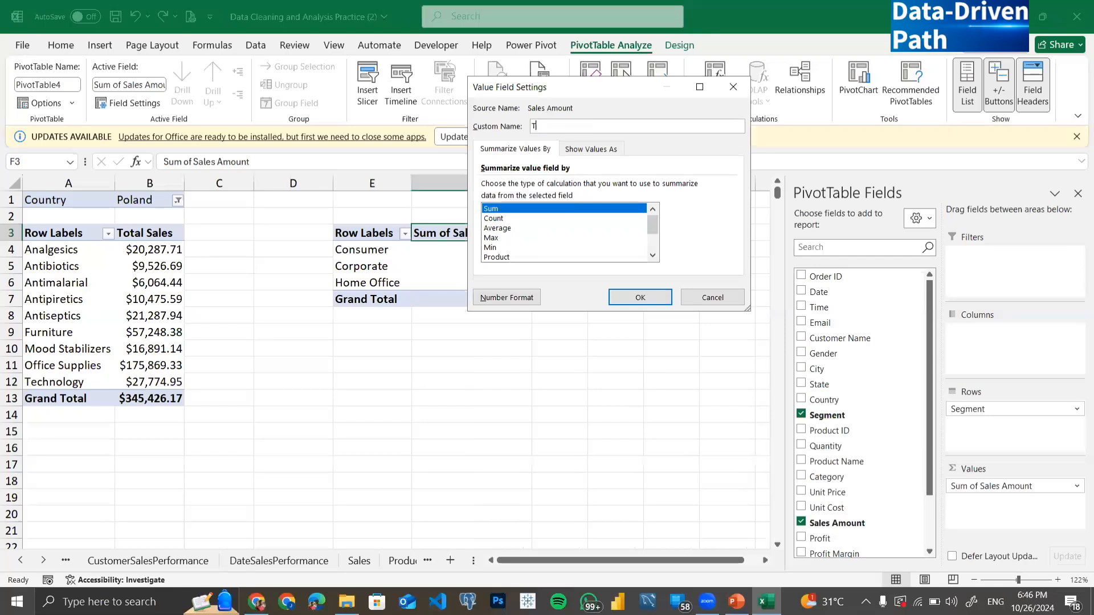
pyautogui.write('otal Sales')
pyautogui.click(518, 296)
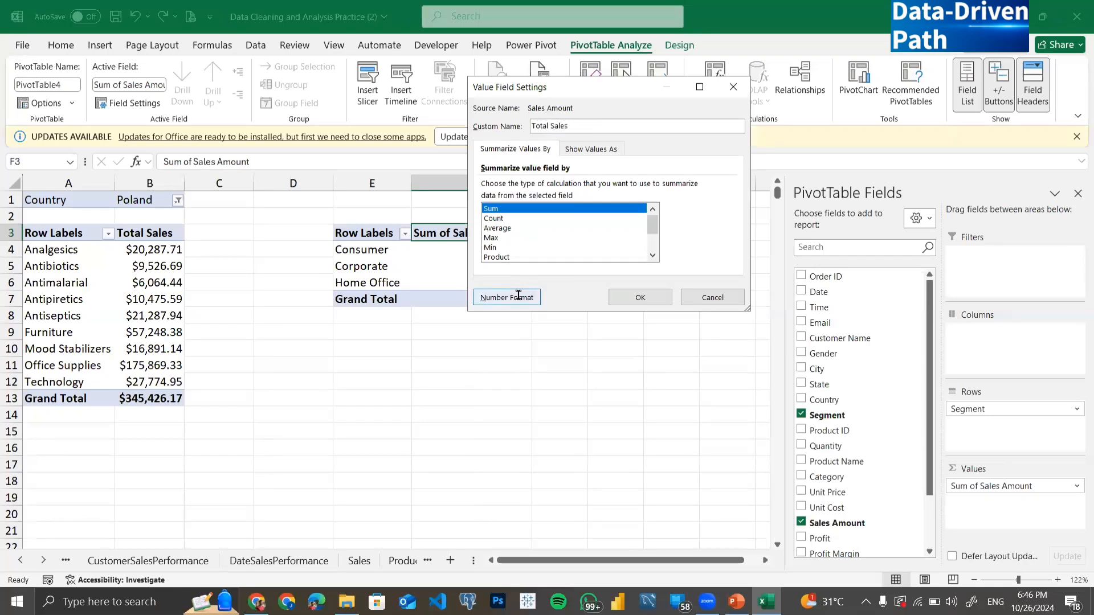
pyautogui.click(463, 102)
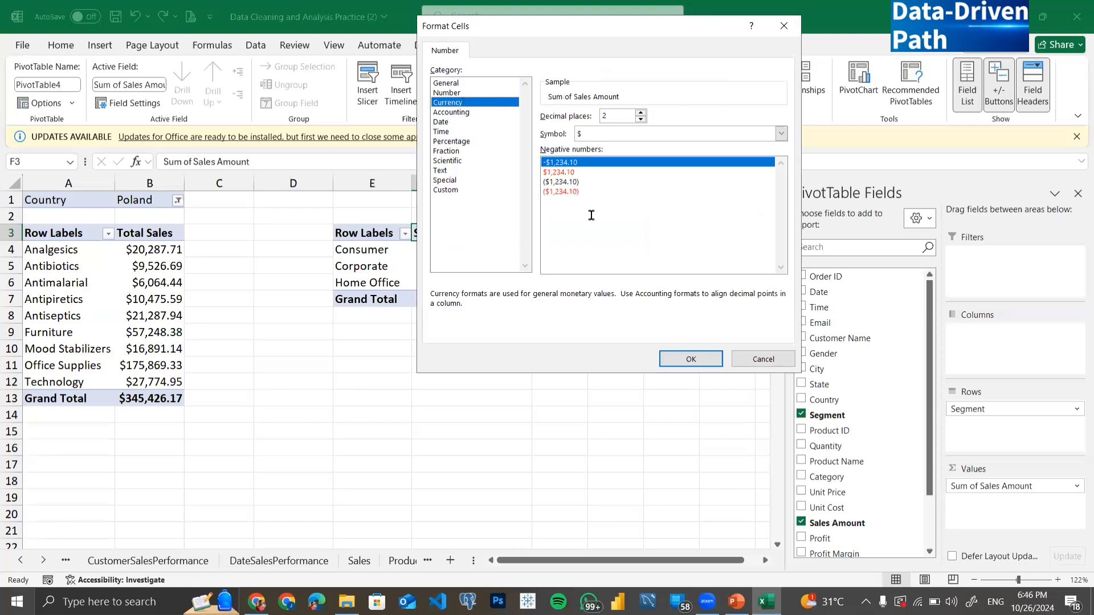
pyautogui.click(687, 359)
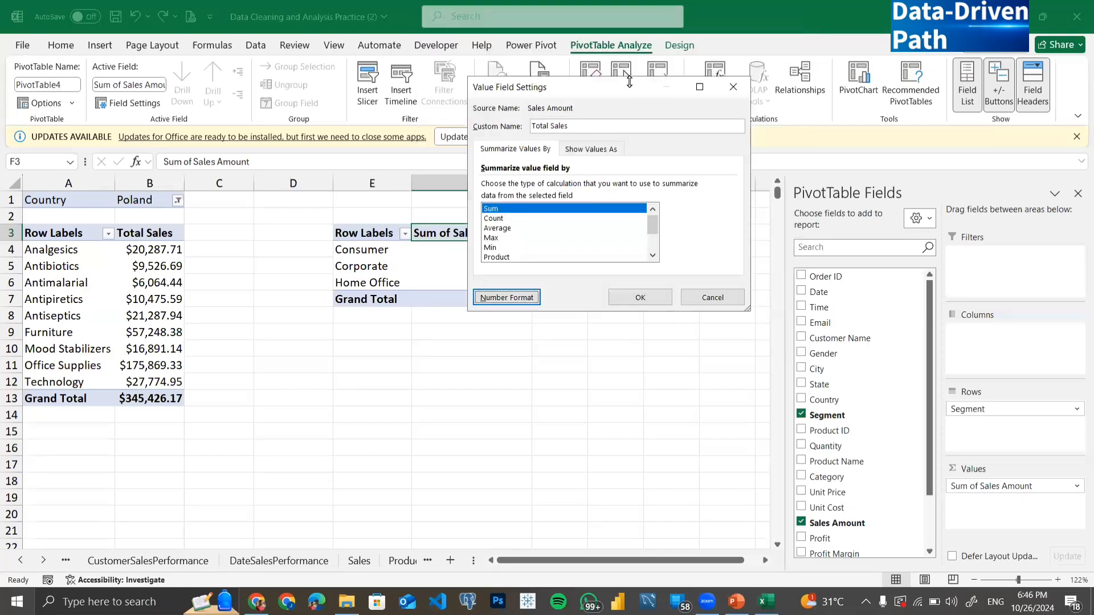
pyautogui.moveTo(629, 82); pyautogui.dragTo(698, 58)
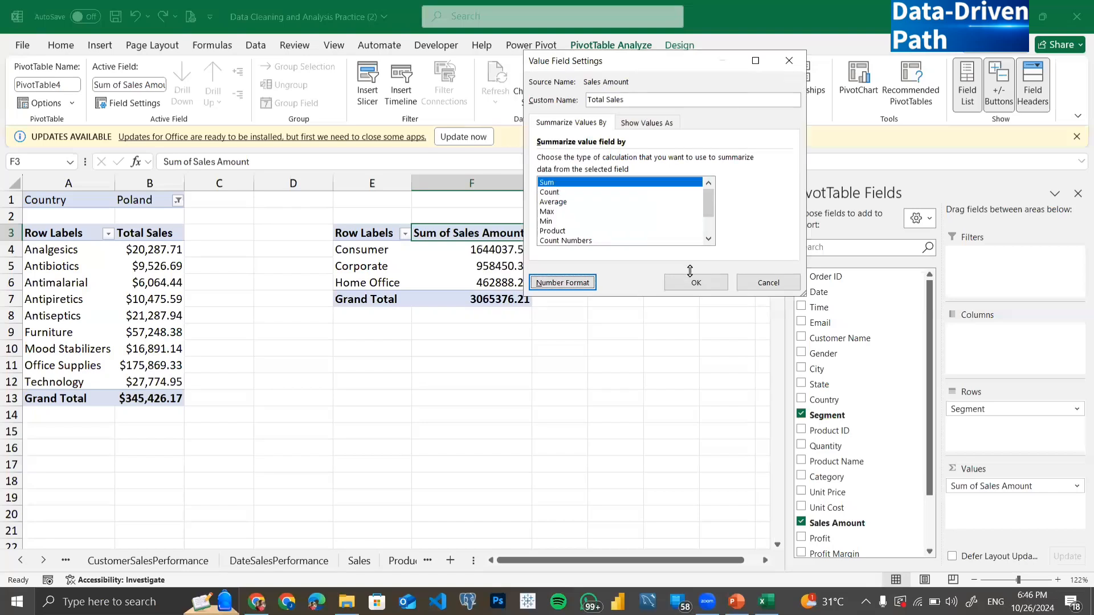
pyautogui.click(697, 280)
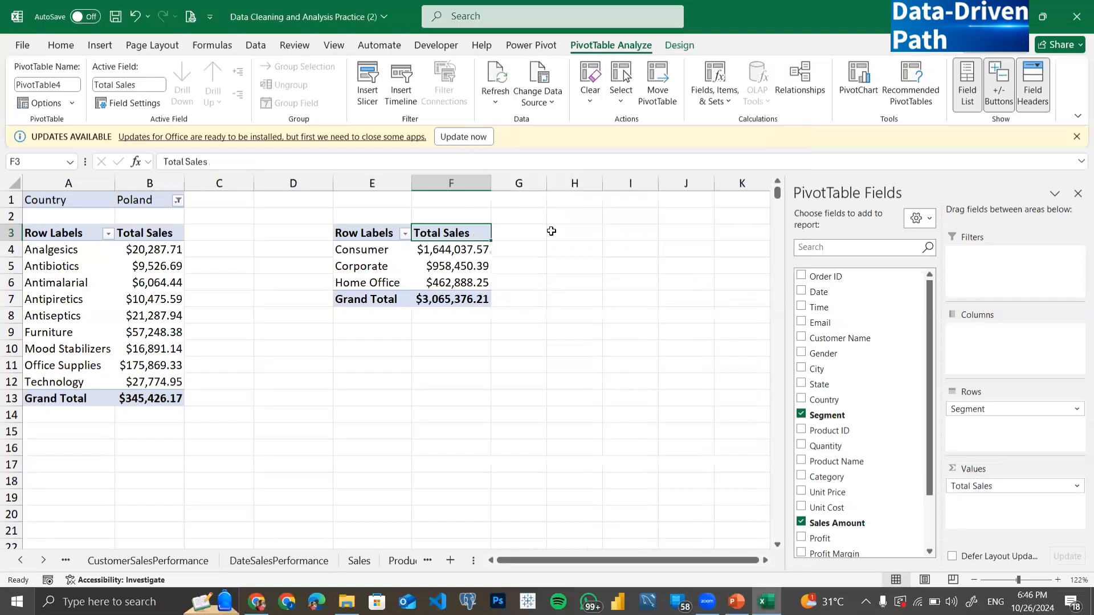
pyautogui.moveTo(430, 281)
pyautogui.press('Down')
pyautogui.press('Down')
pyautogui.press('Down')
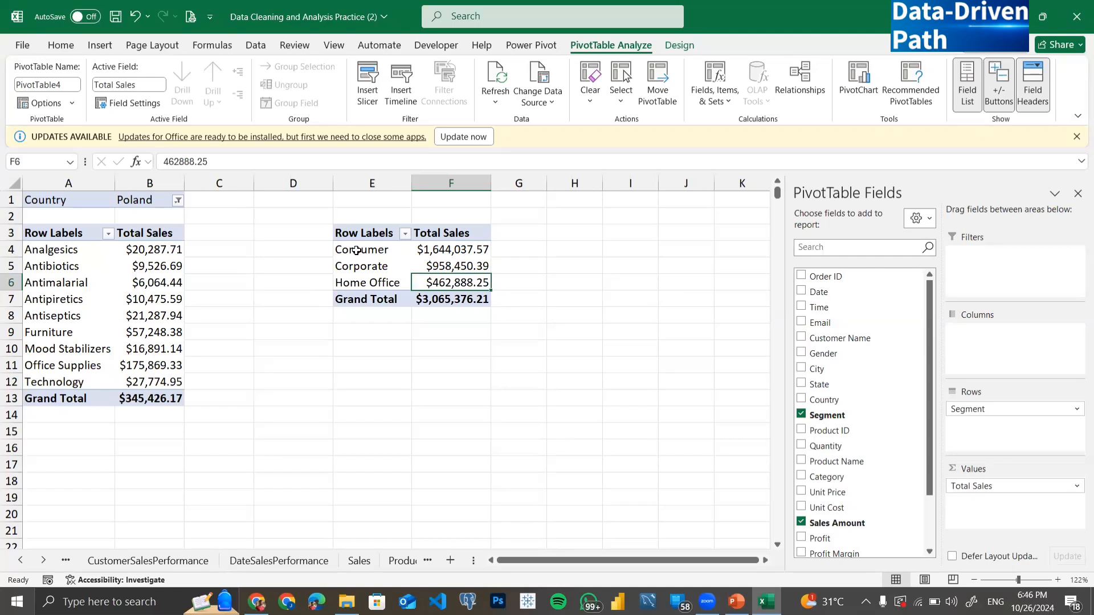
# - Switch the category pivot table's Country filter to Germany only and select the segment sales values in F4:F6
pyautogui.moveTo(426, 247)
pyautogui.click(172, 202)
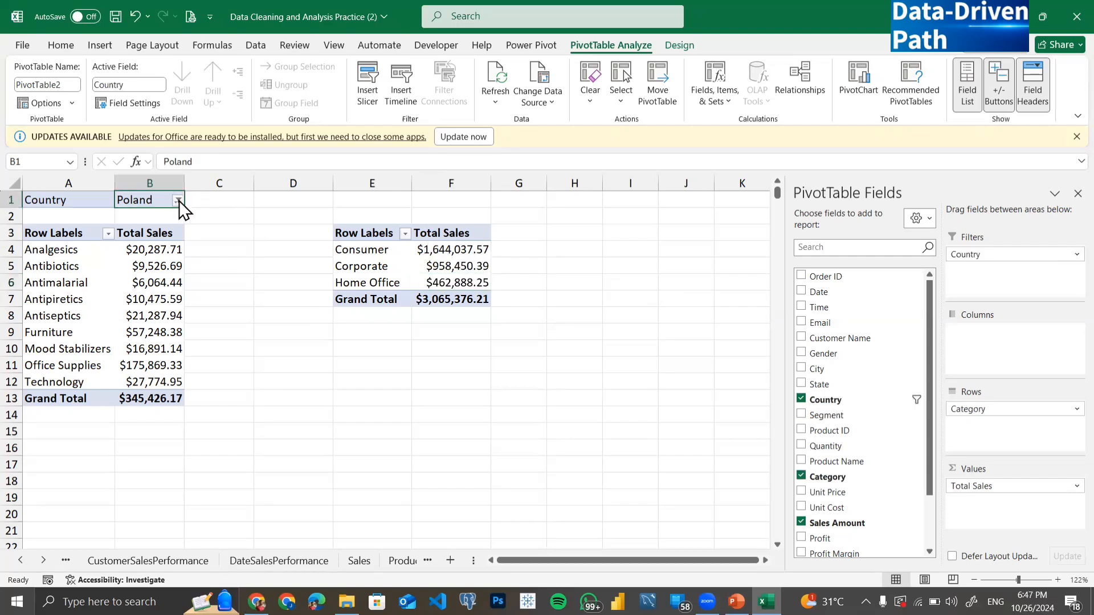
pyautogui.click(177, 202)
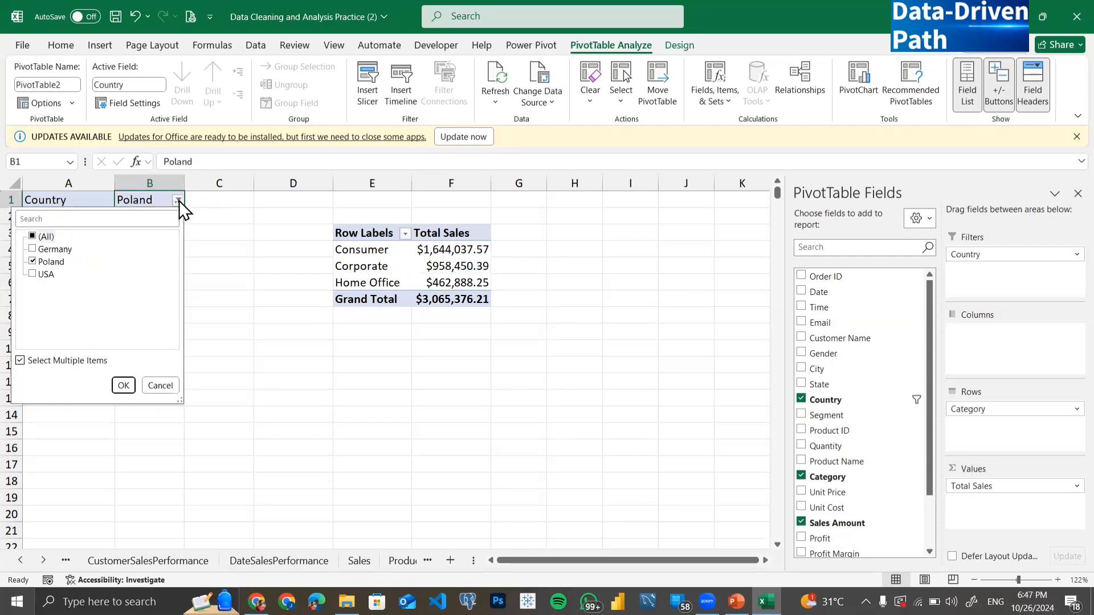
pyautogui.click(32, 262)
pyautogui.click(32, 249)
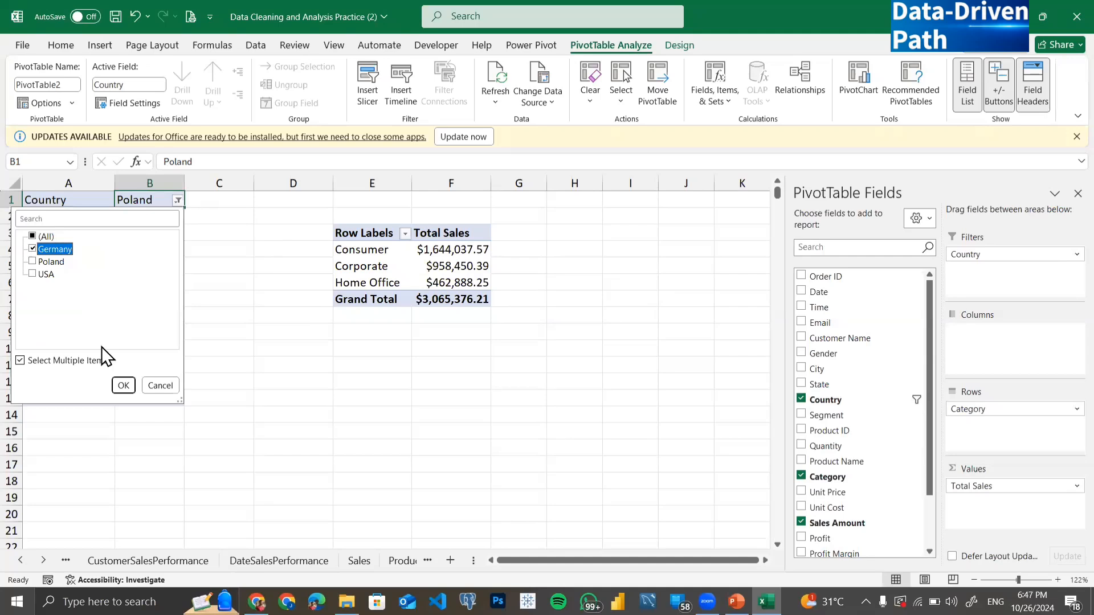
pyautogui.click(123, 385)
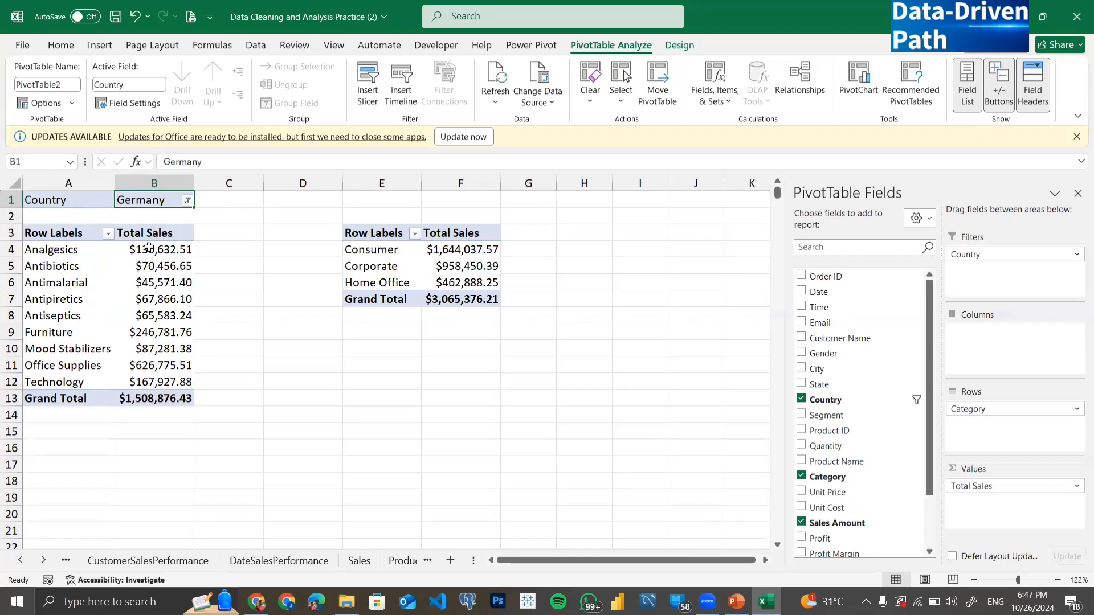
pyautogui.moveTo(454, 250); pyautogui.dragTo(454, 283)
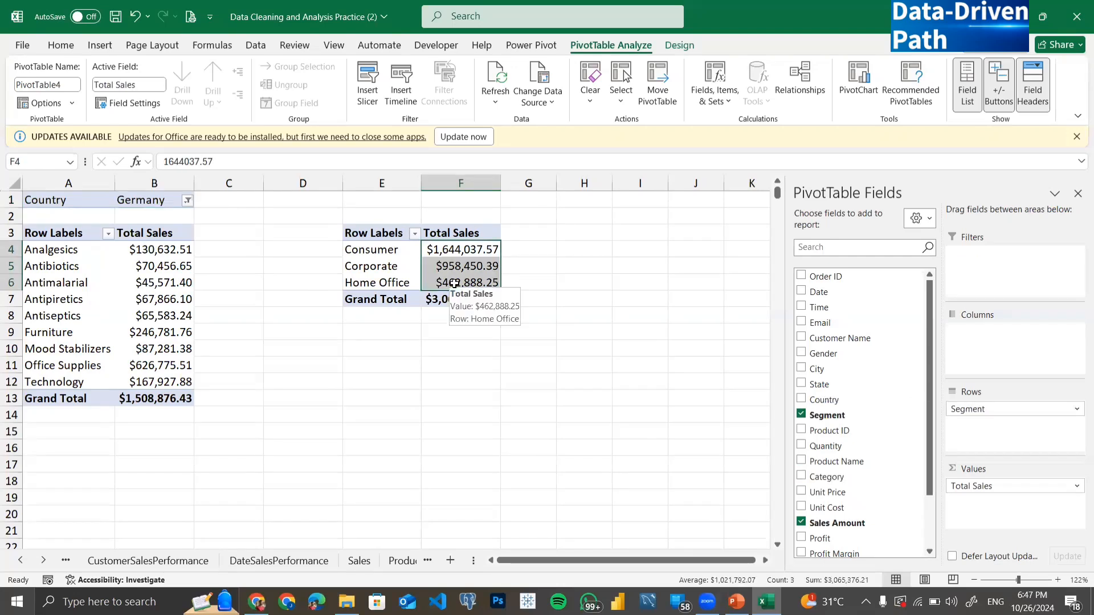
# - Compare the category pivot table's Country filter and sales values with the segment row labels in E4:E6
pyautogui.click(121, 200)
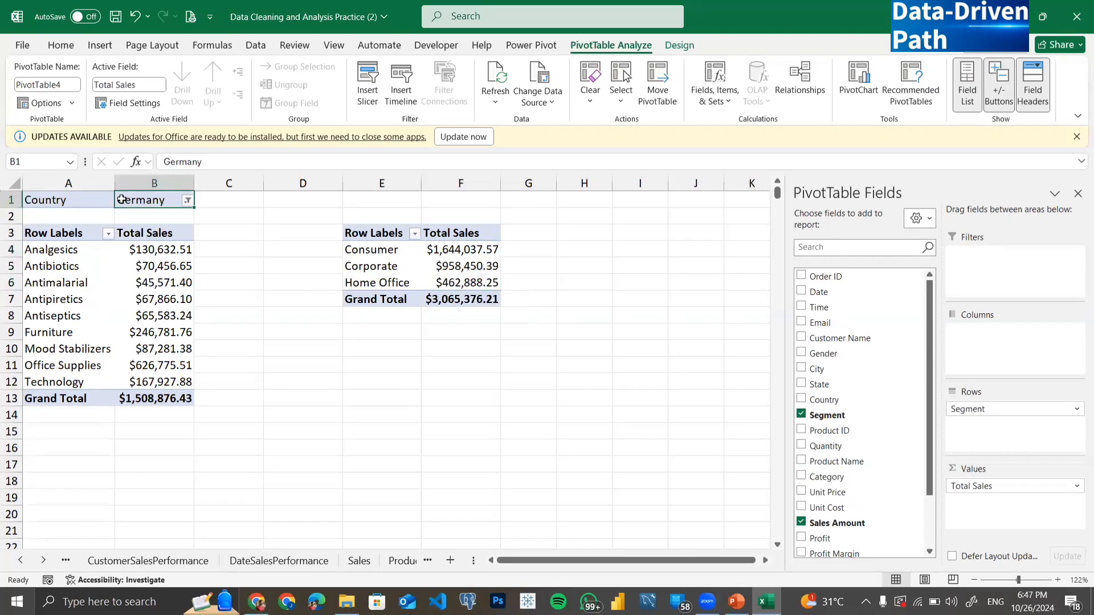
pyautogui.click(133, 267)
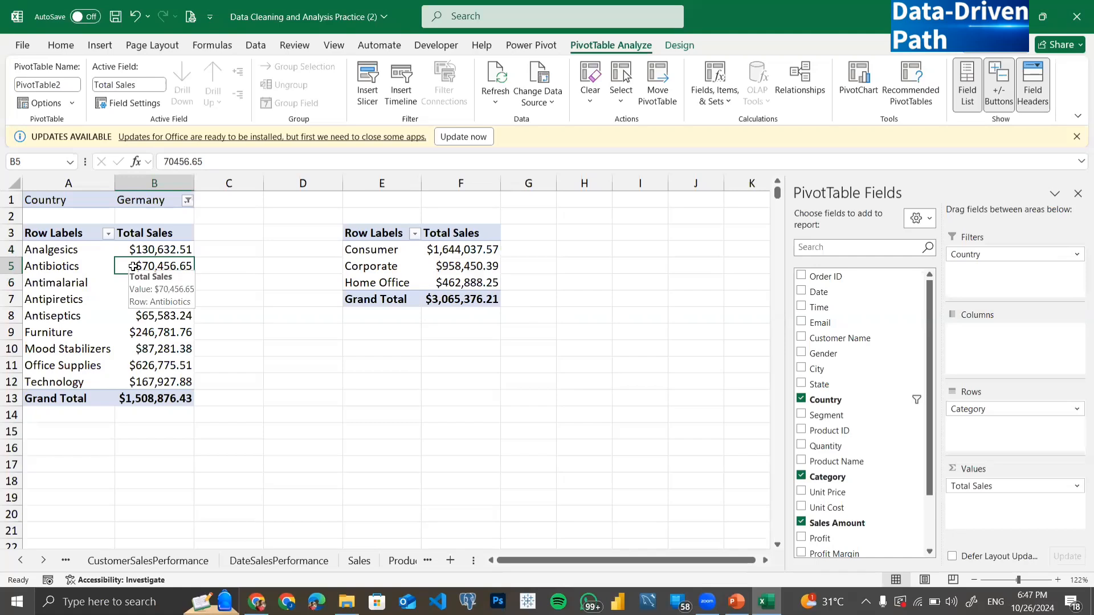
pyautogui.click(119, 202)
pyautogui.click(130, 265)
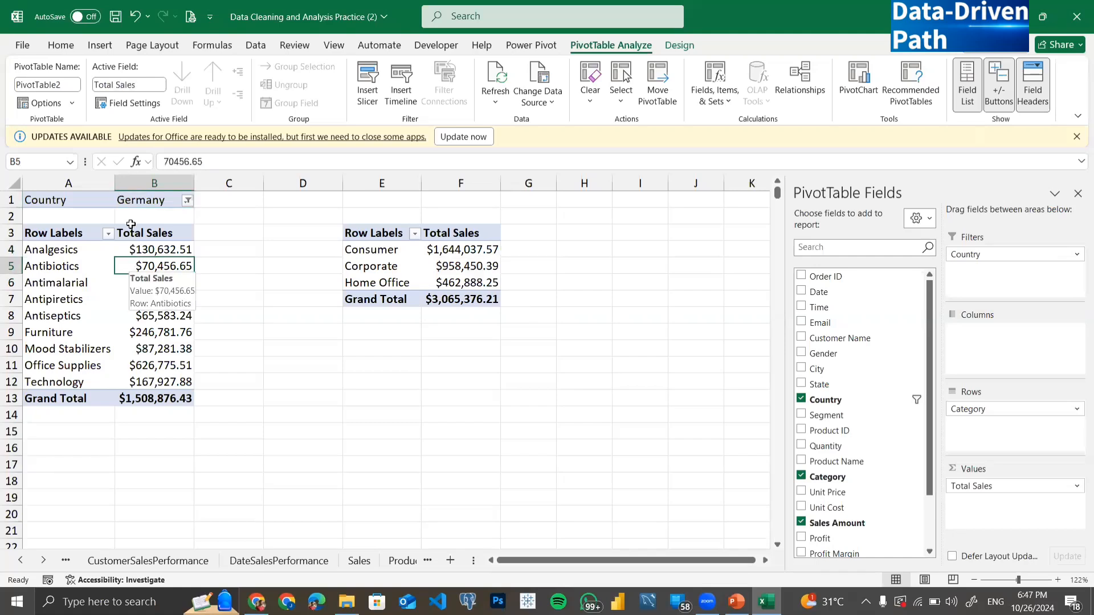
pyautogui.moveTo(82, 206); pyautogui.dragTo(136, 197)
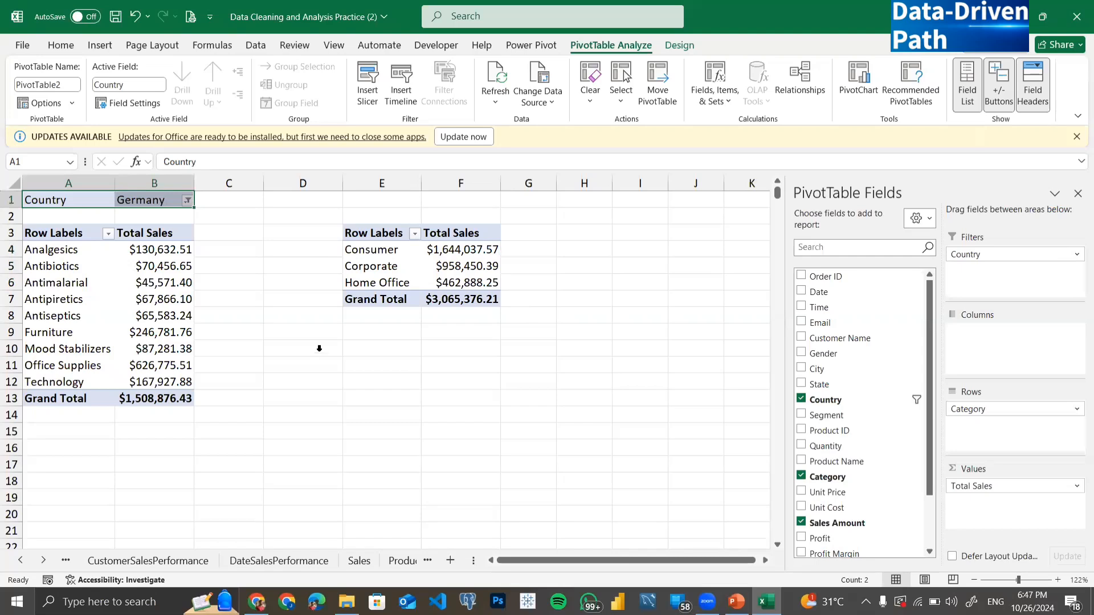
pyautogui.moveTo(394, 250); pyautogui.dragTo(394, 282)
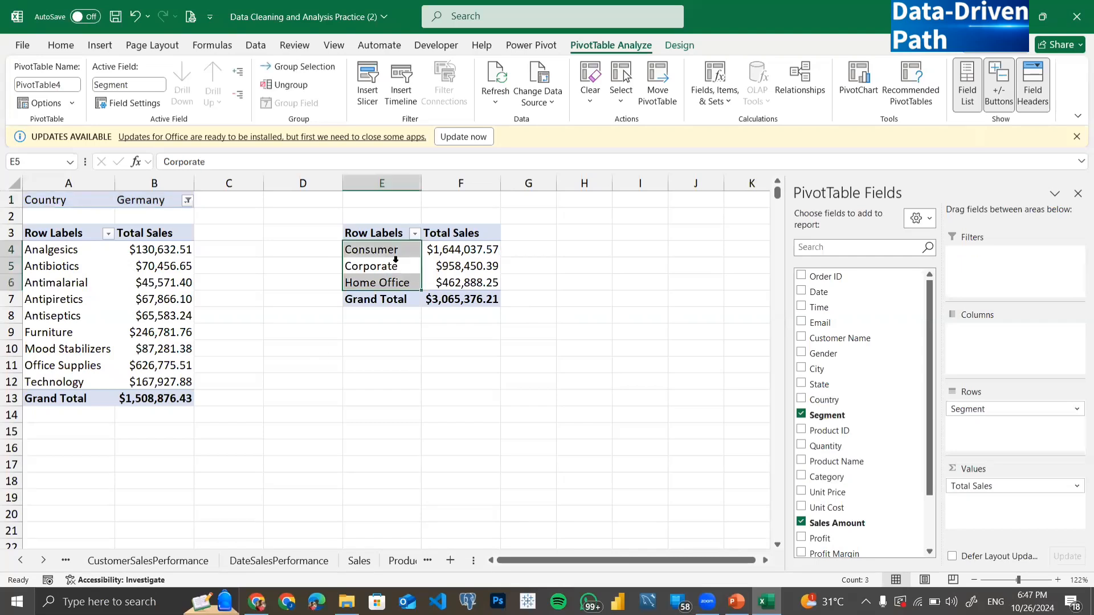
# - Add Country as a report filter to the segment pivot table and filter it to Germany
pyautogui.click(449, 266)
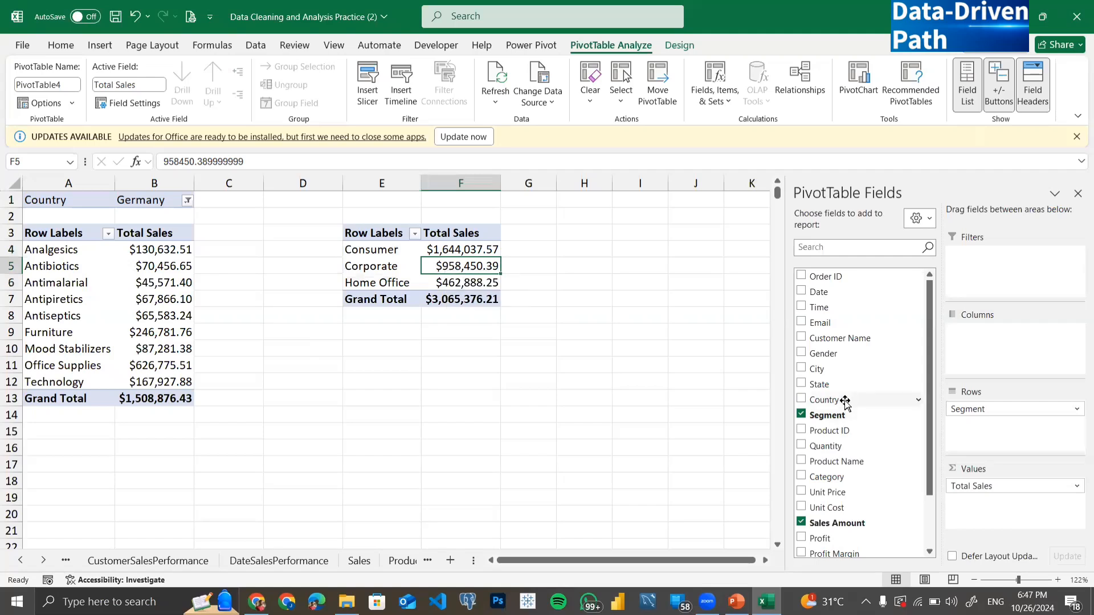
pyautogui.moveTo(845, 400); pyautogui.dragTo(997, 257)
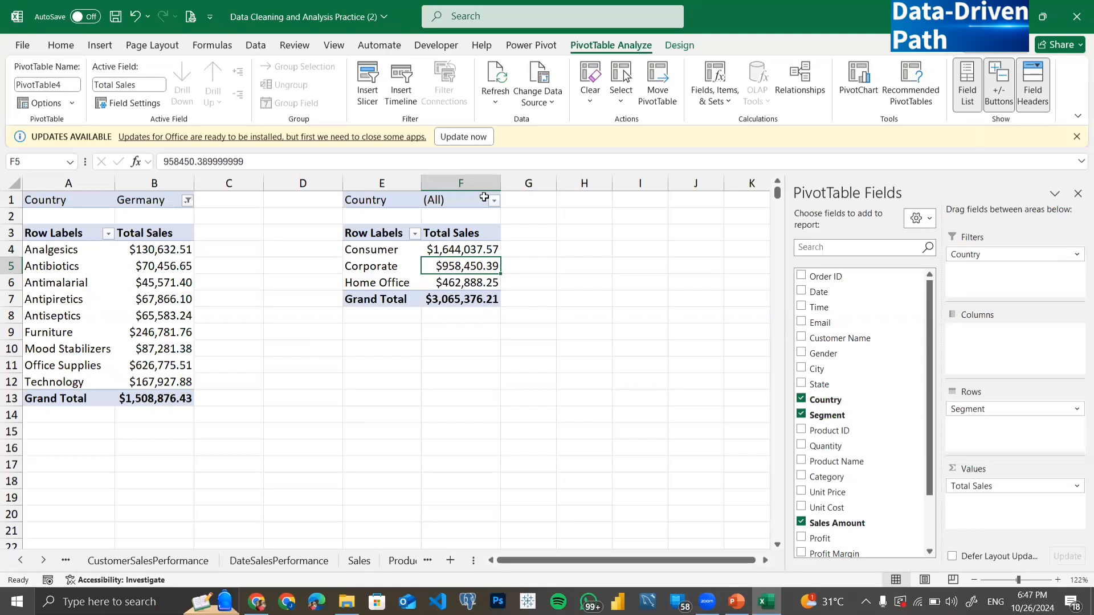
pyautogui.click(494, 201)
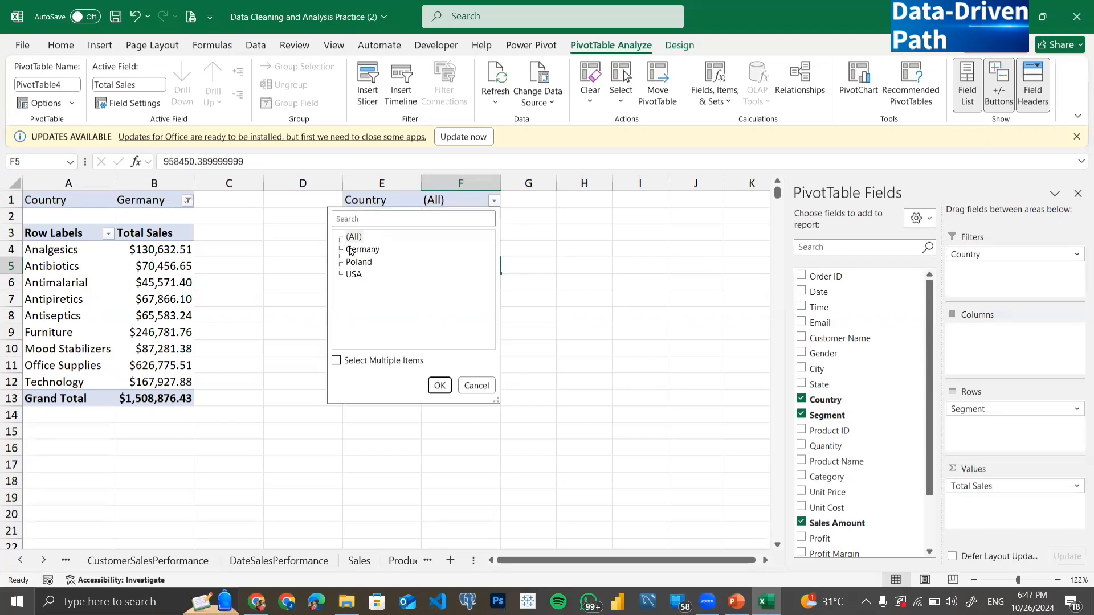
pyautogui.click(351, 251)
pyautogui.click(440, 386)
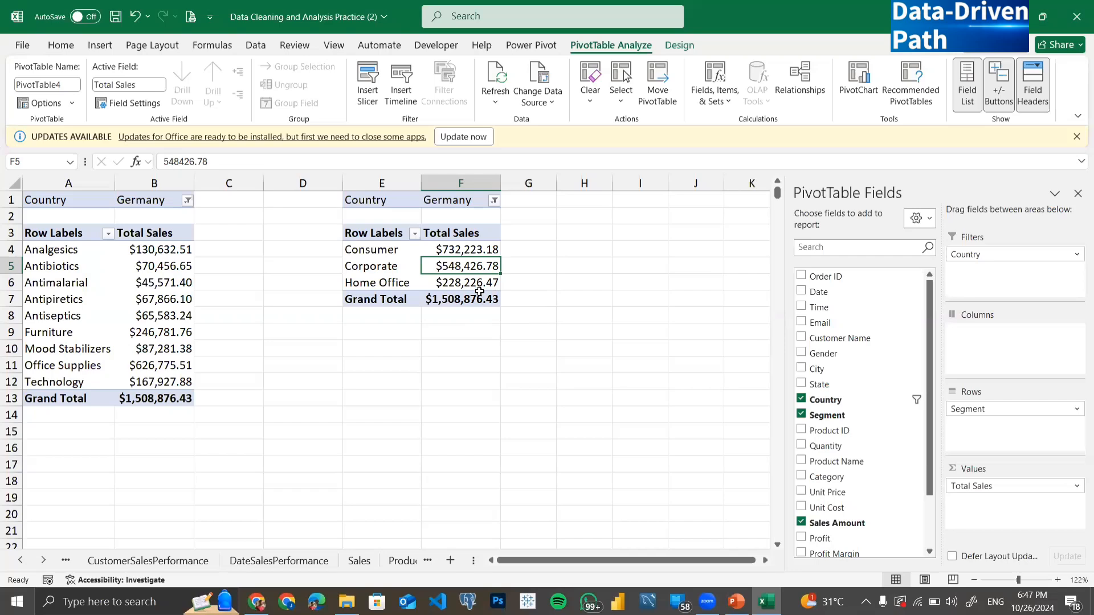
# - Switch the segment pivot table's Country filter to Poland only, with multiple item selection enabled
pyautogui.click(494, 200)
pyautogui.click(361, 262)
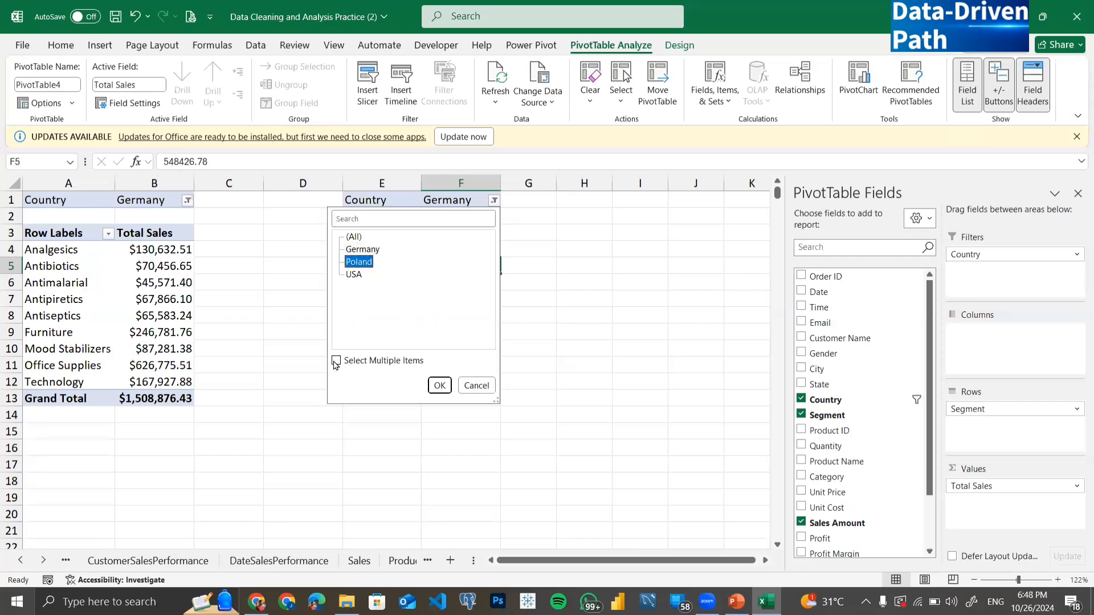
pyautogui.click(336, 360)
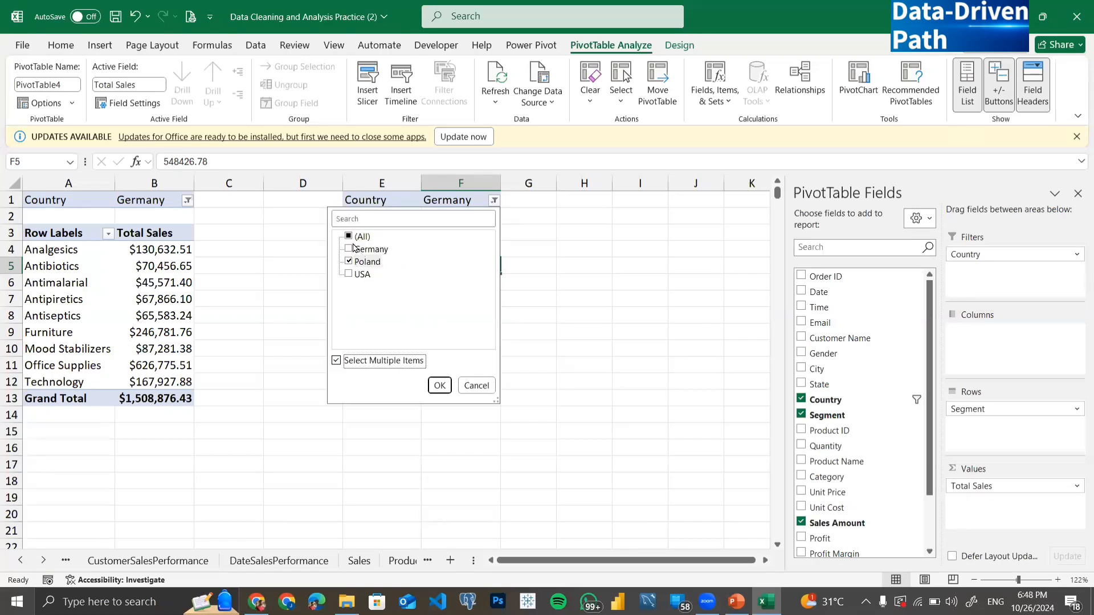
pyautogui.click(439, 387)
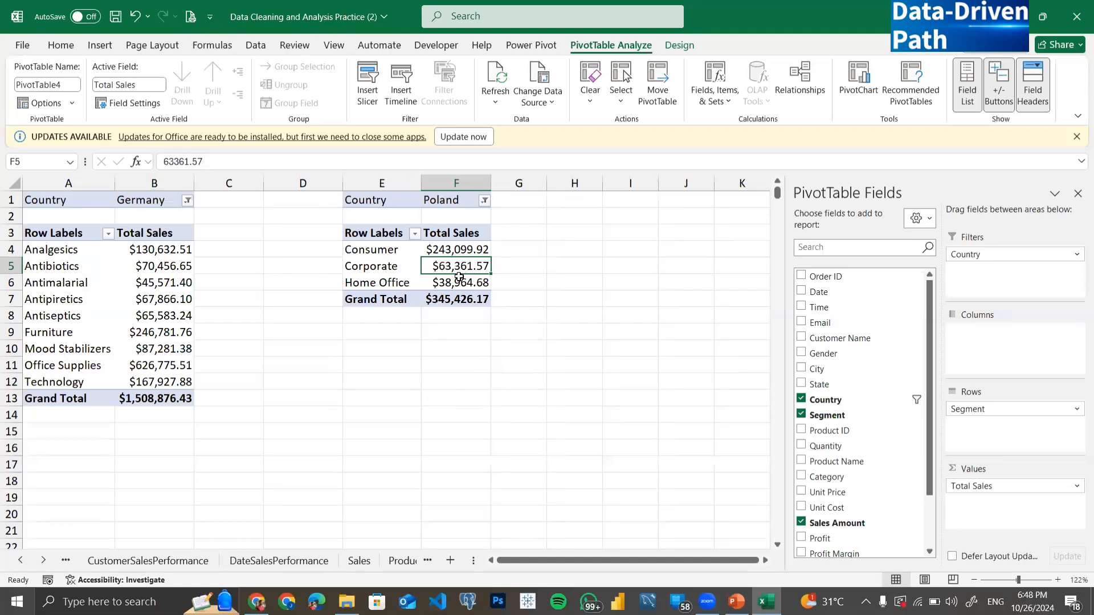
pyautogui.moveTo(459, 278)
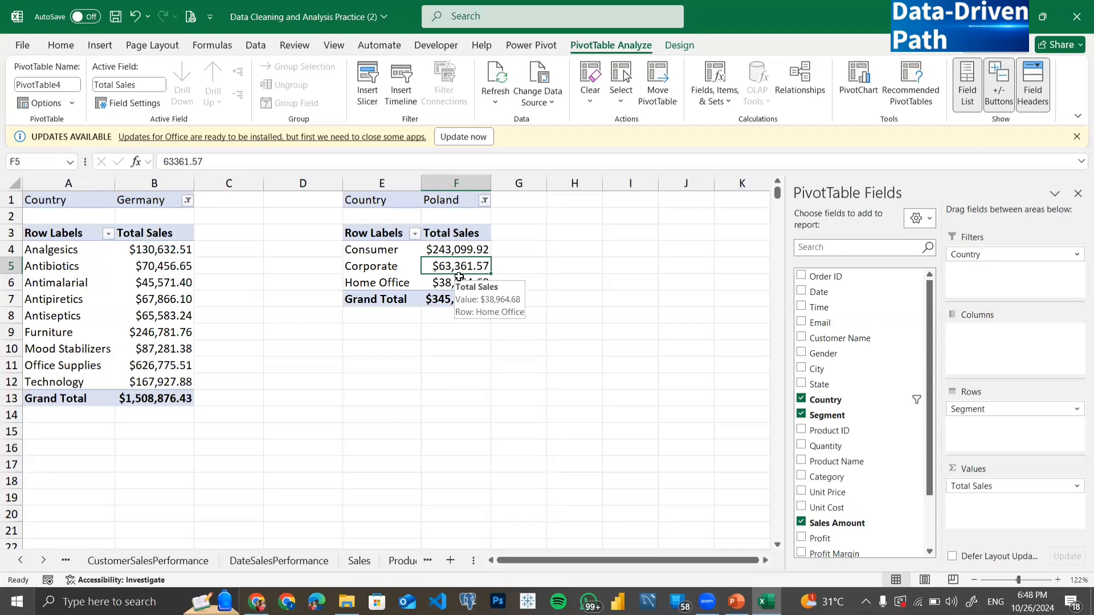
# - Compare the Country filters and contents of the category and segment pivot tables
pyautogui.click(128, 202)
pyautogui.click(447, 204)
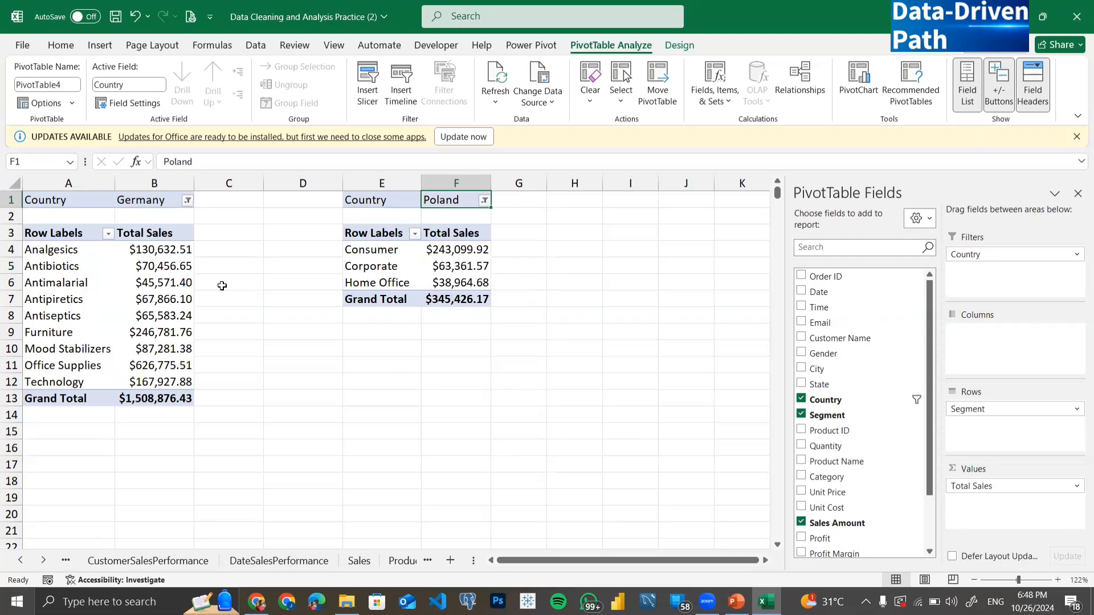
pyautogui.click(162, 298)
pyautogui.click(373, 258)
pyautogui.click(183, 305)
pyautogui.click(380, 258)
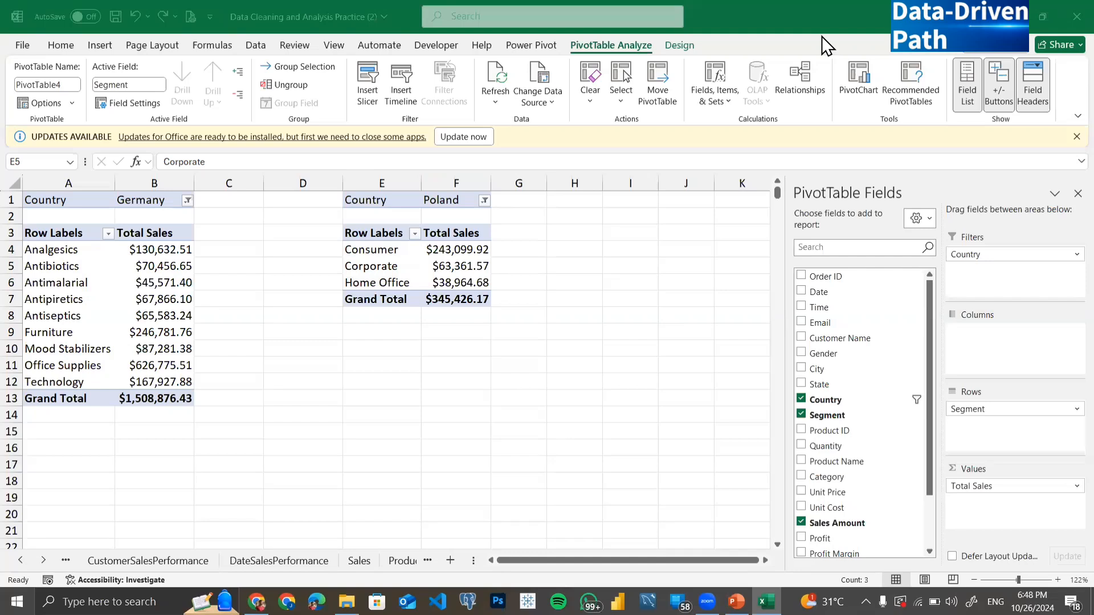
# - Reset the Country filter to (All) in both the segment and category pivot tables
pyautogui.click(478, 195)
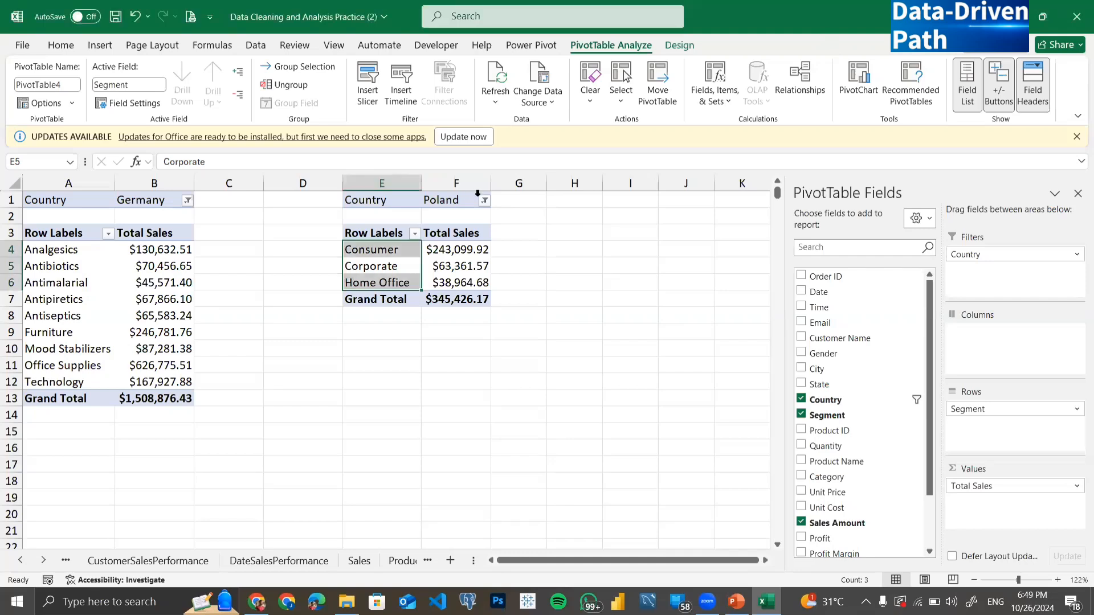
pyautogui.click(484, 200)
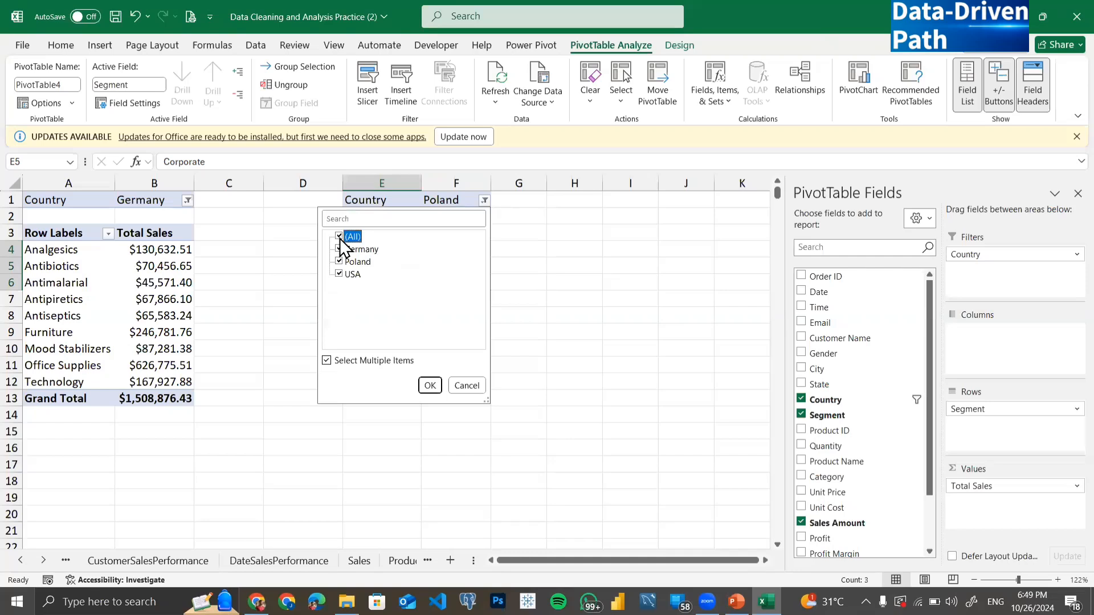
pyautogui.click(430, 385)
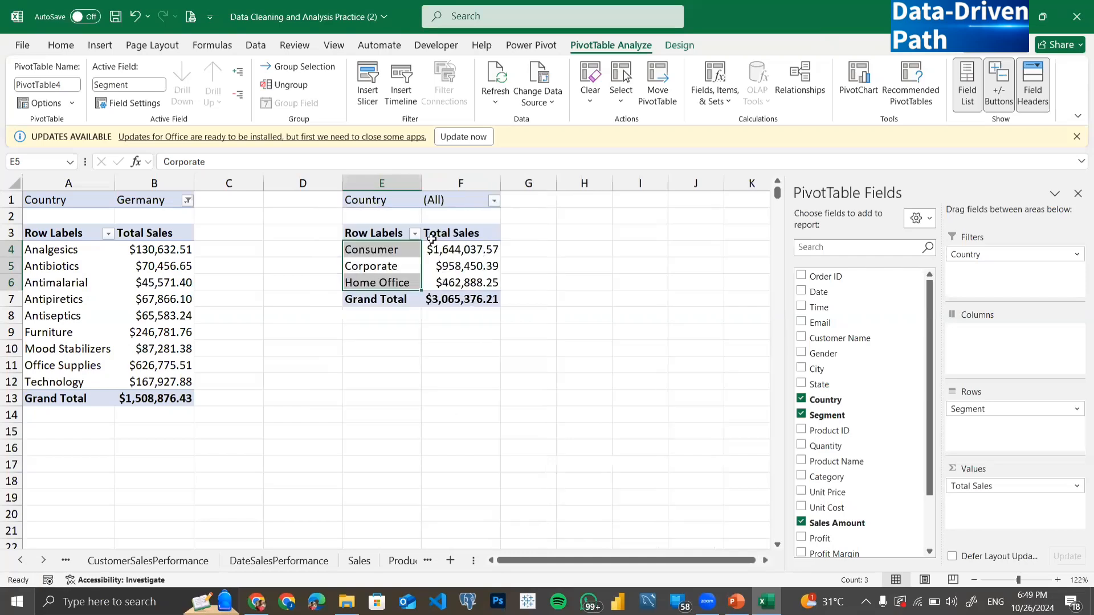
pyautogui.click(185, 199)
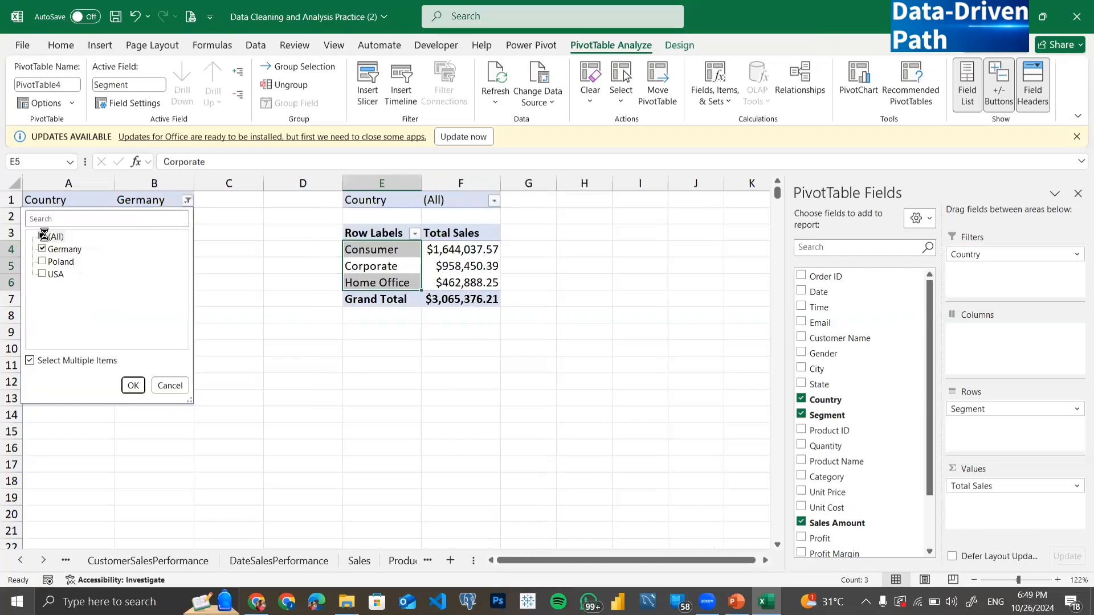
pyautogui.click(43, 236)
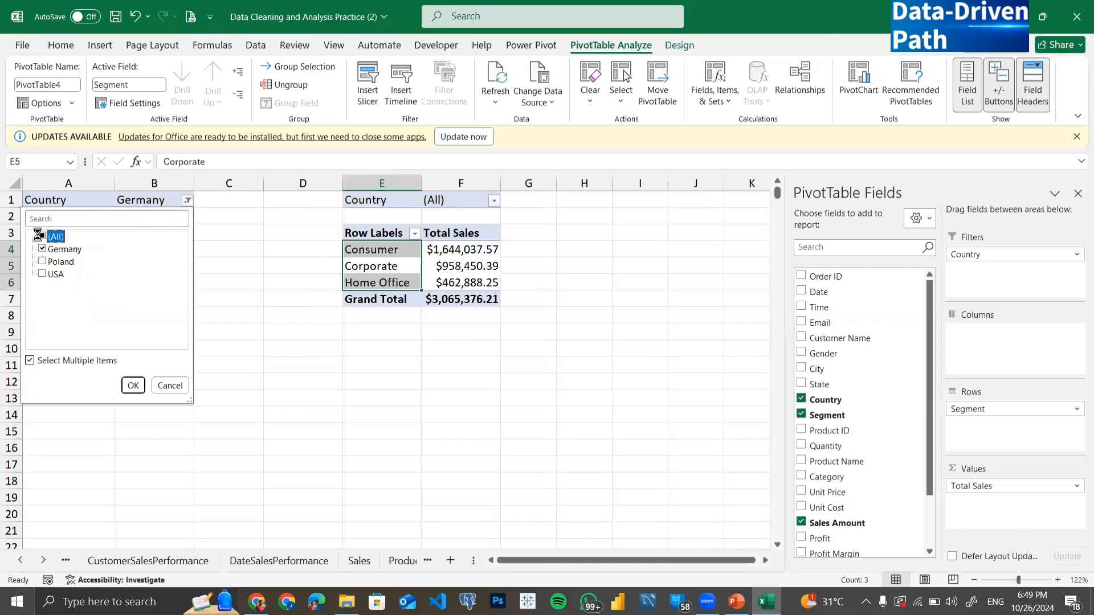
pyautogui.click(133, 385)
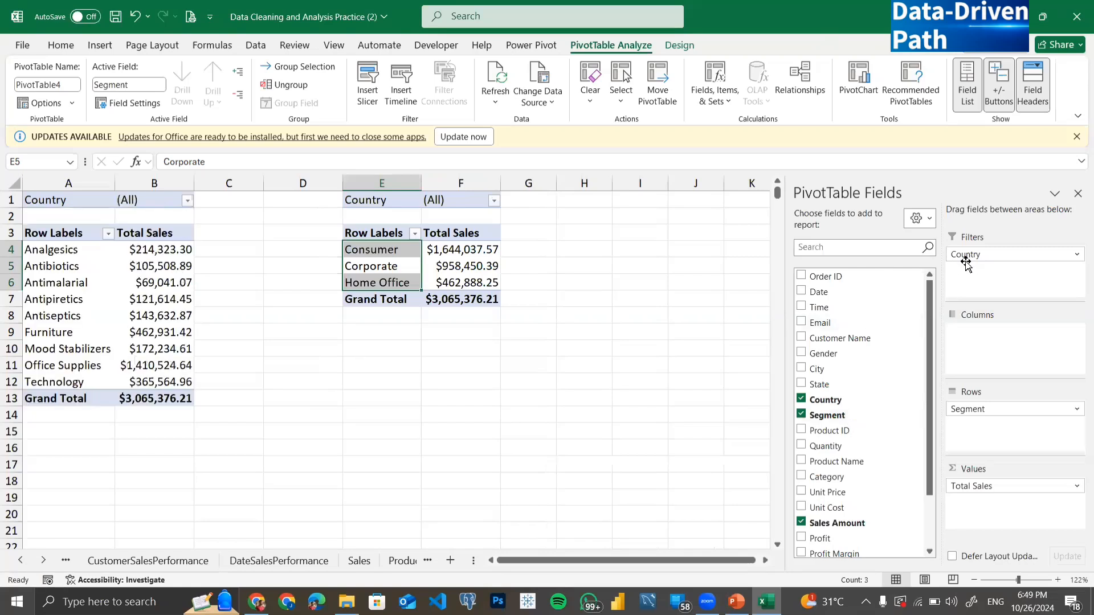
# - Remove the Country field from the report filters of both the segment and category pivot tables
pyautogui.moveTo(966, 255); pyautogui.dragTo(878, 299)
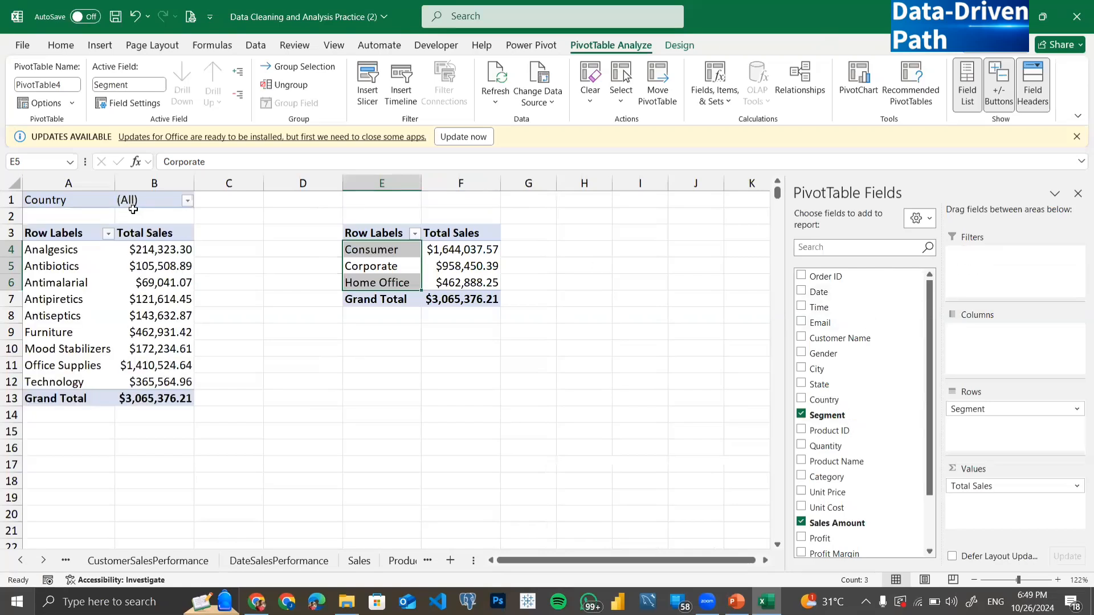
pyautogui.click(120, 266)
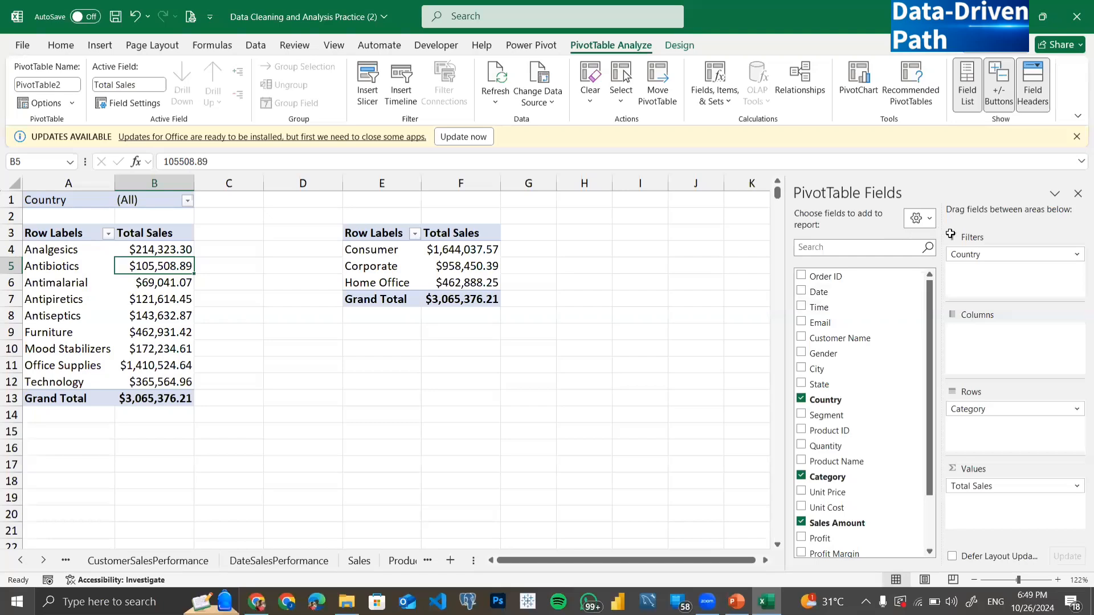
pyautogui.moveTo(970, 254); pyautogui.dragTo(841, 308)
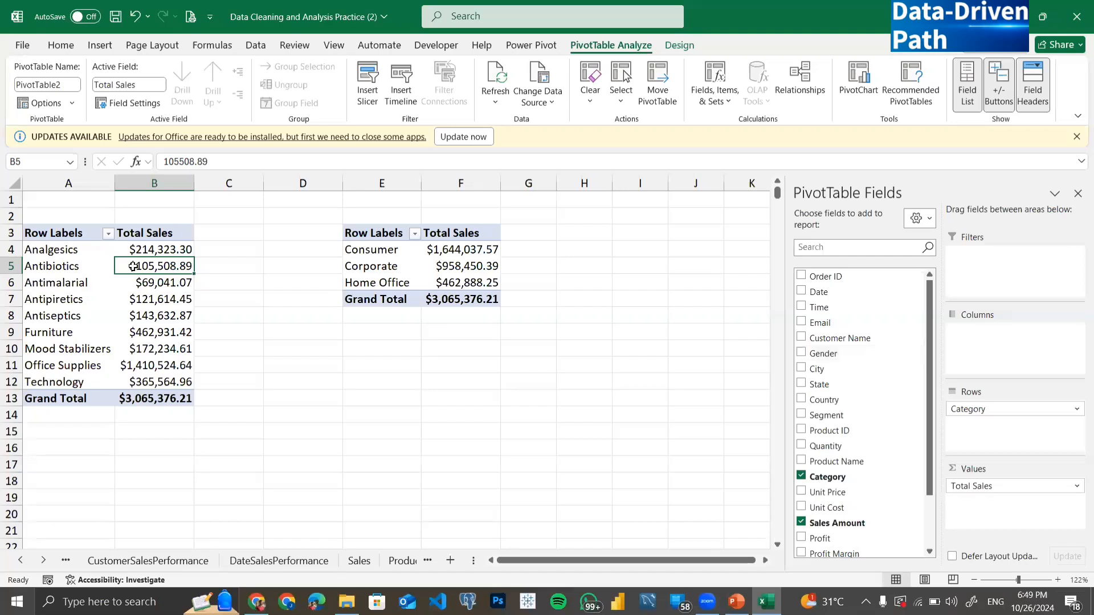
# - Rename the category pivot table test1
pyautogui.click(402, 259)
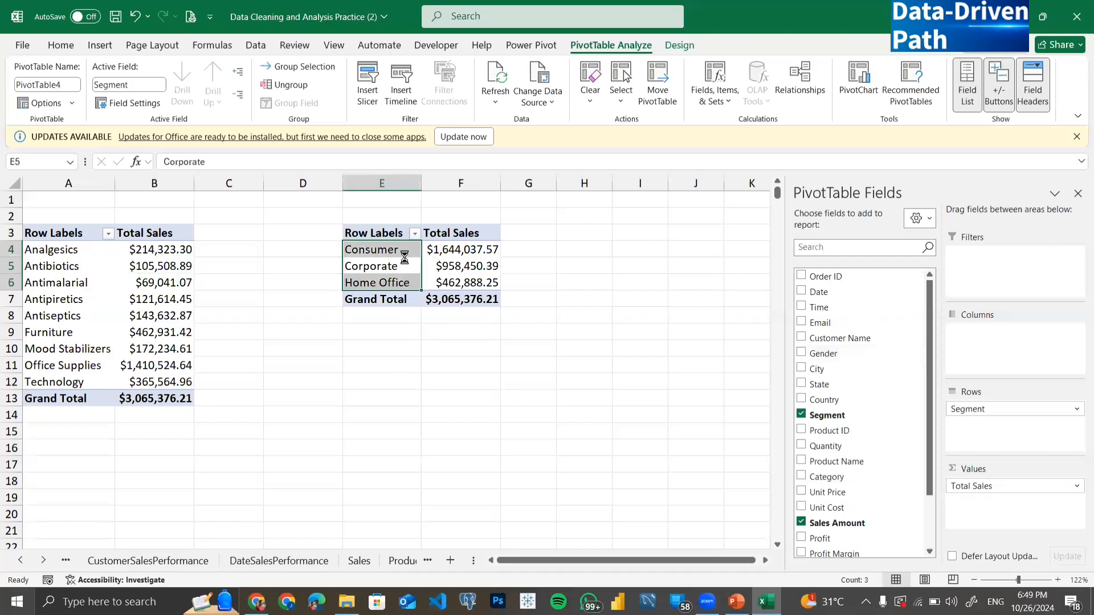
pyautogui.click(154, 293)
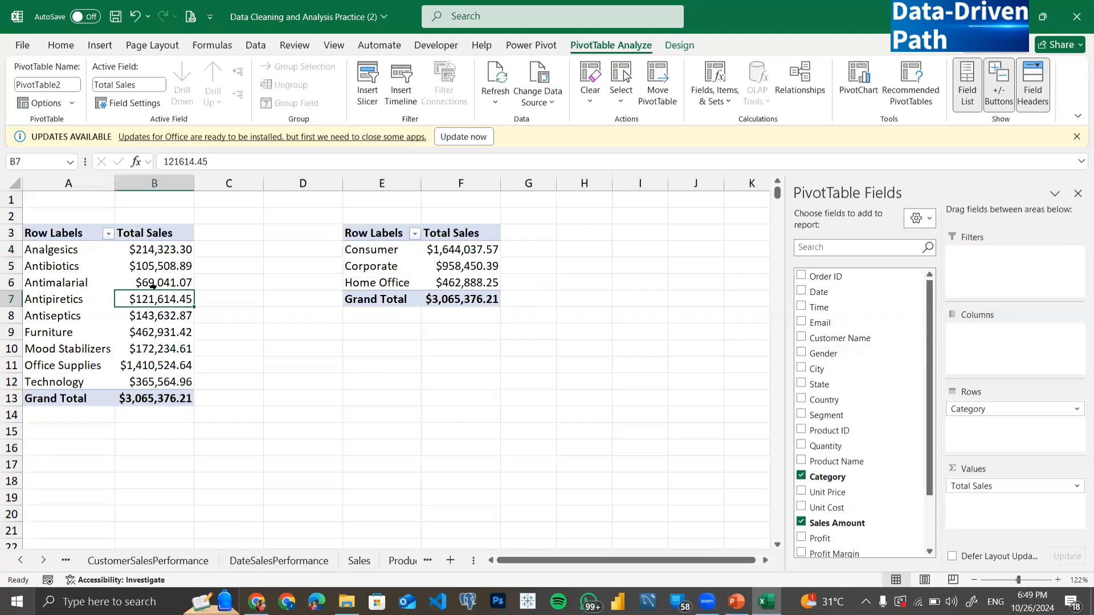
pyautogui.click(70, 85)
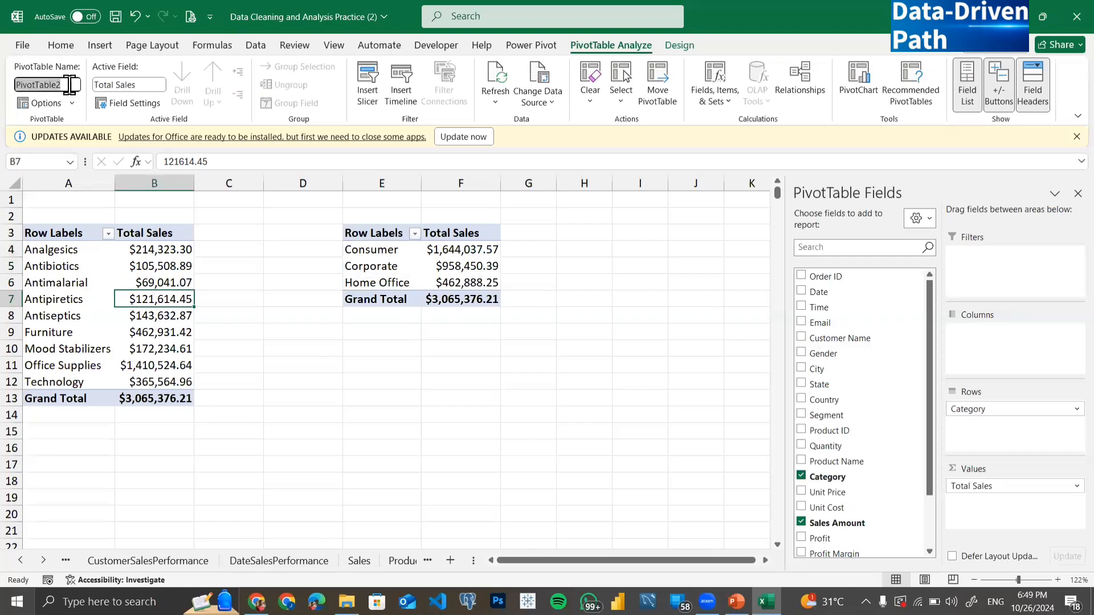
pyautogui.write('test')
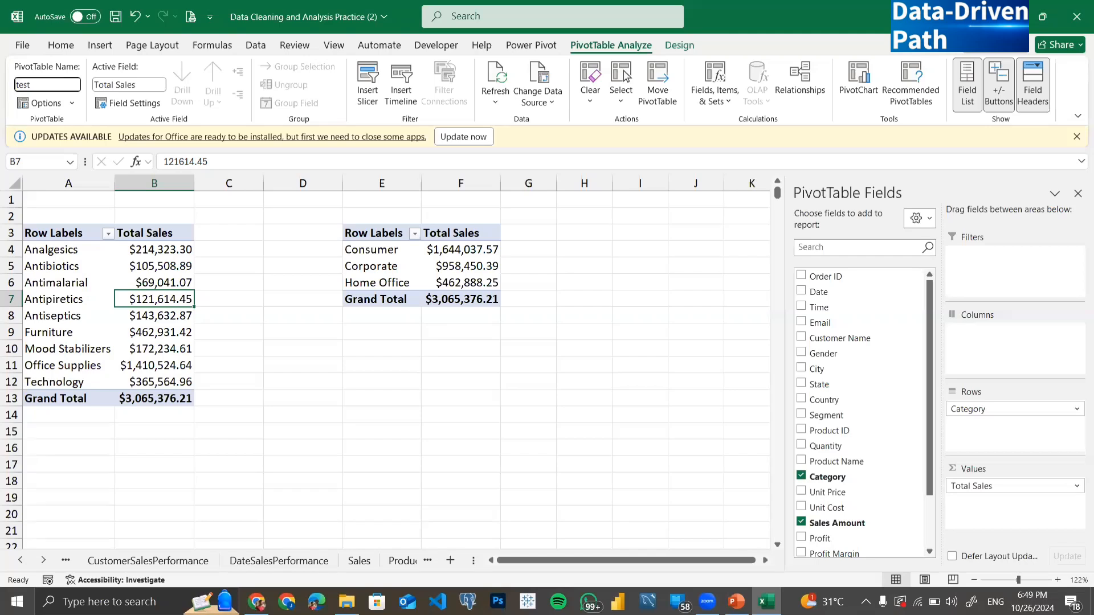
pyautogui.write('1')
pyautogui.press('Return')
pyautogui.press('Delete')
# - Rename the segment pivot table test2
pyautogui.click(549, 341)
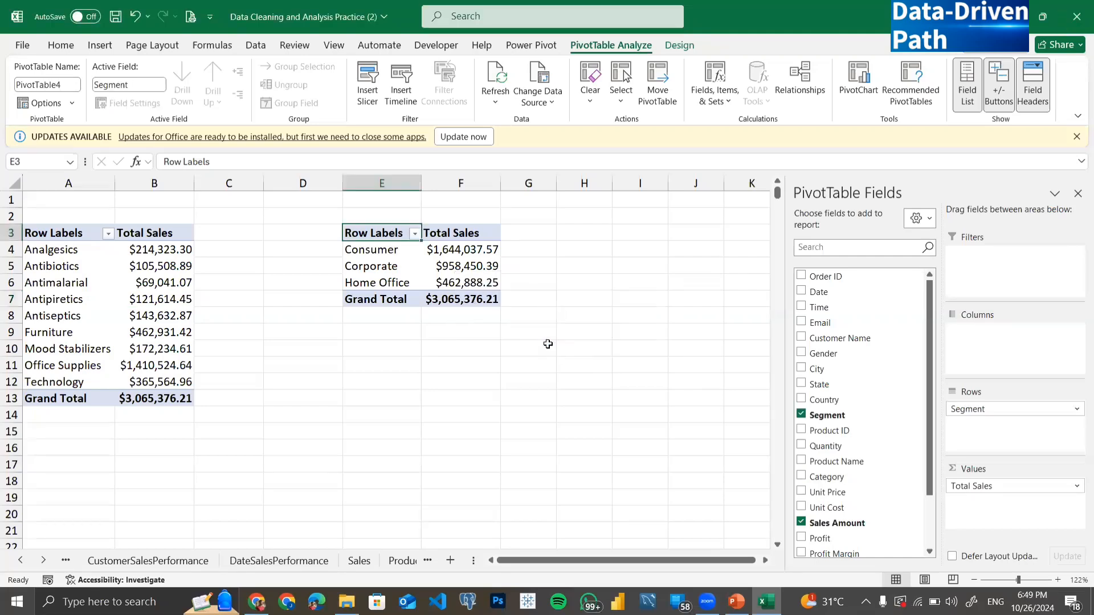
pyautogui.click(64, 85)
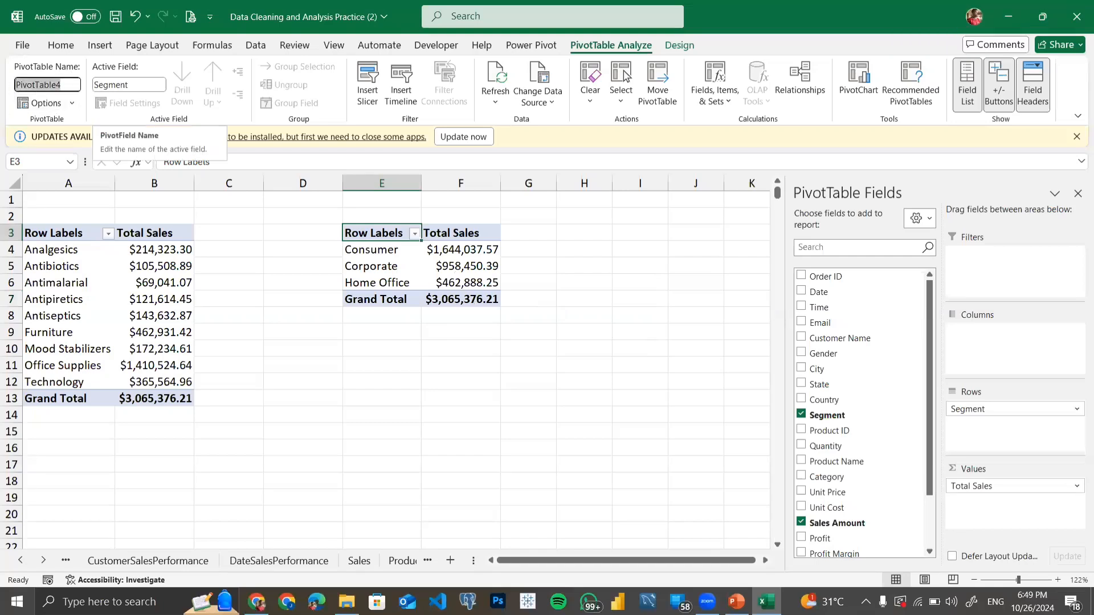
pyautogui.write('test2')
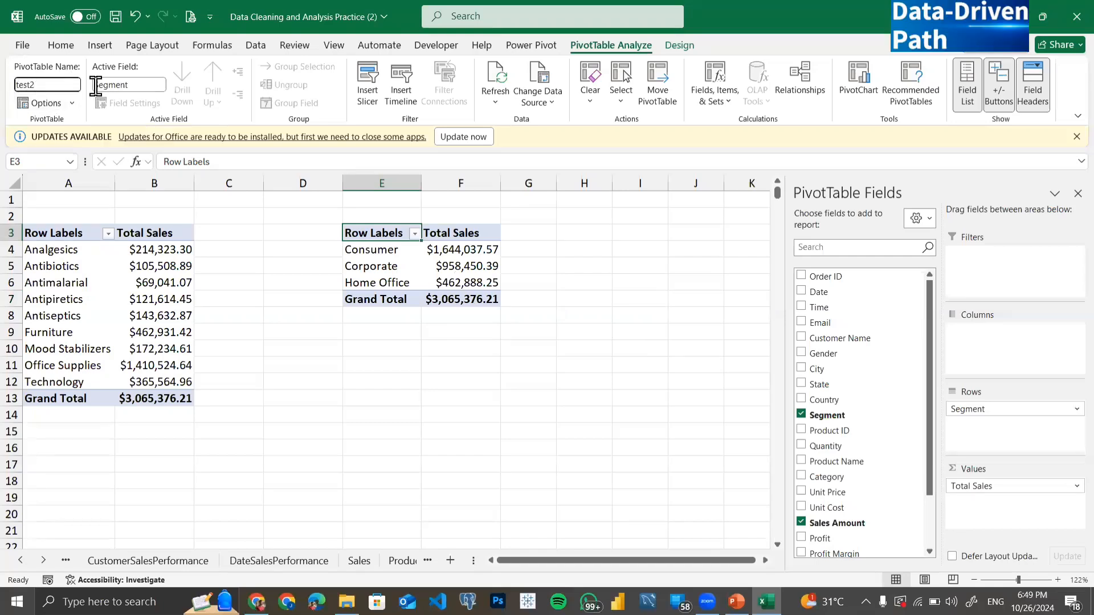
pyautogui.press('Return')
# - Check the names assigned to the category and segment pivot tables, ending with the category table selected at B6
pyautogui.click(136, 335)
pyautogui.moveTo(159, 274)
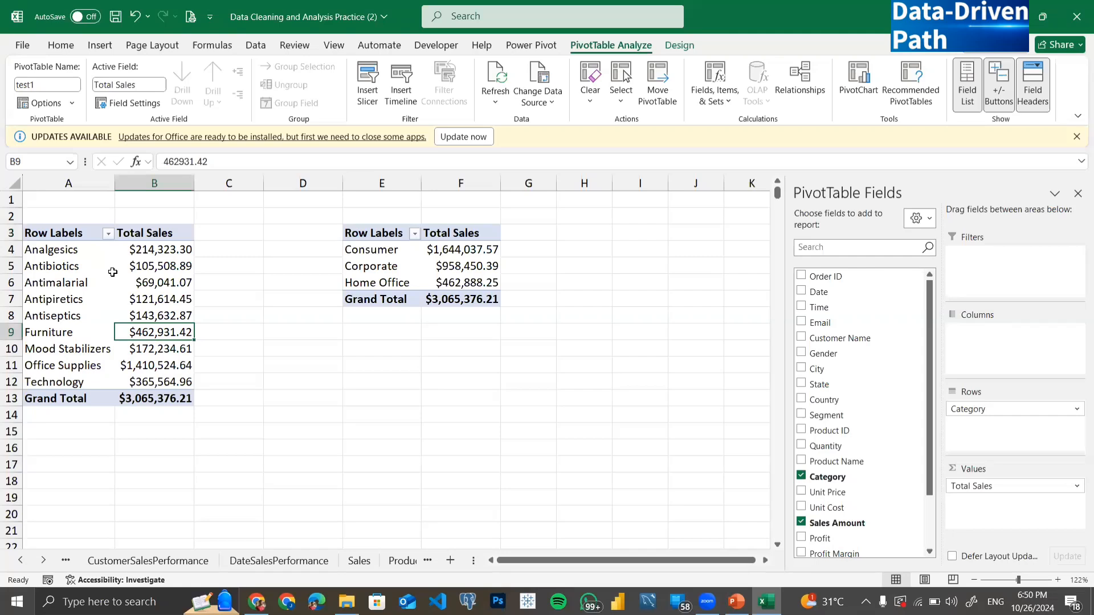
pyautogui.click(153, 282)
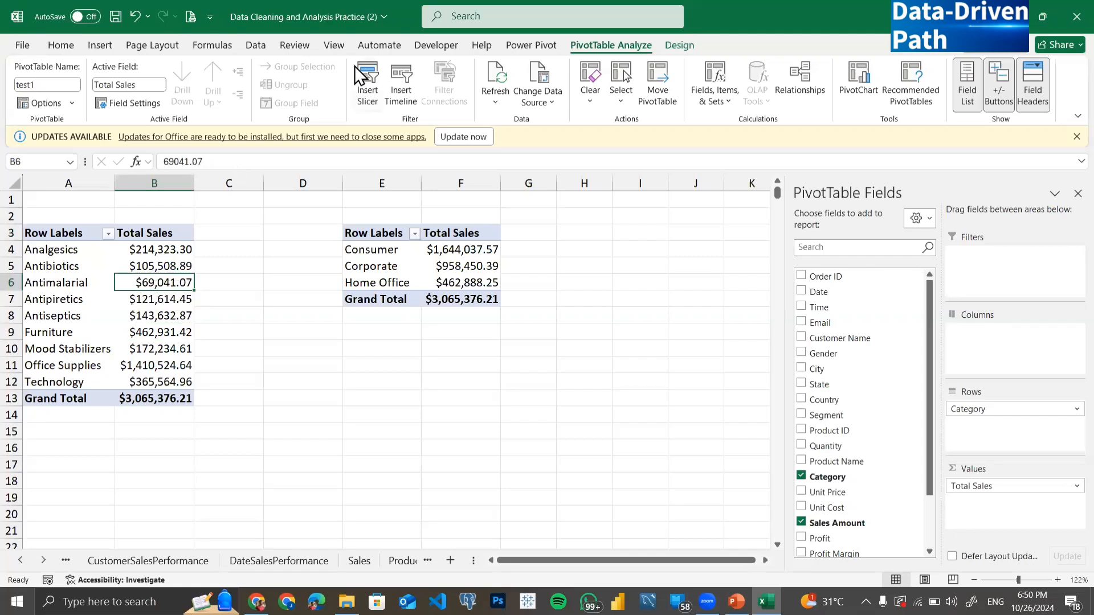
pyautogui.click(461, 267)
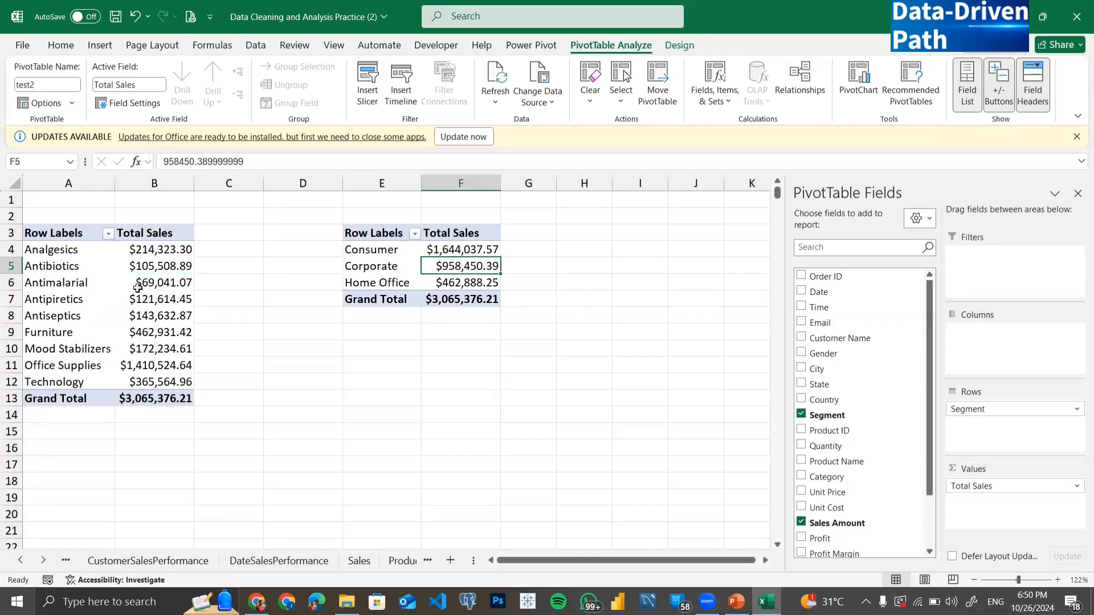
pyautogui.click(143, 288)
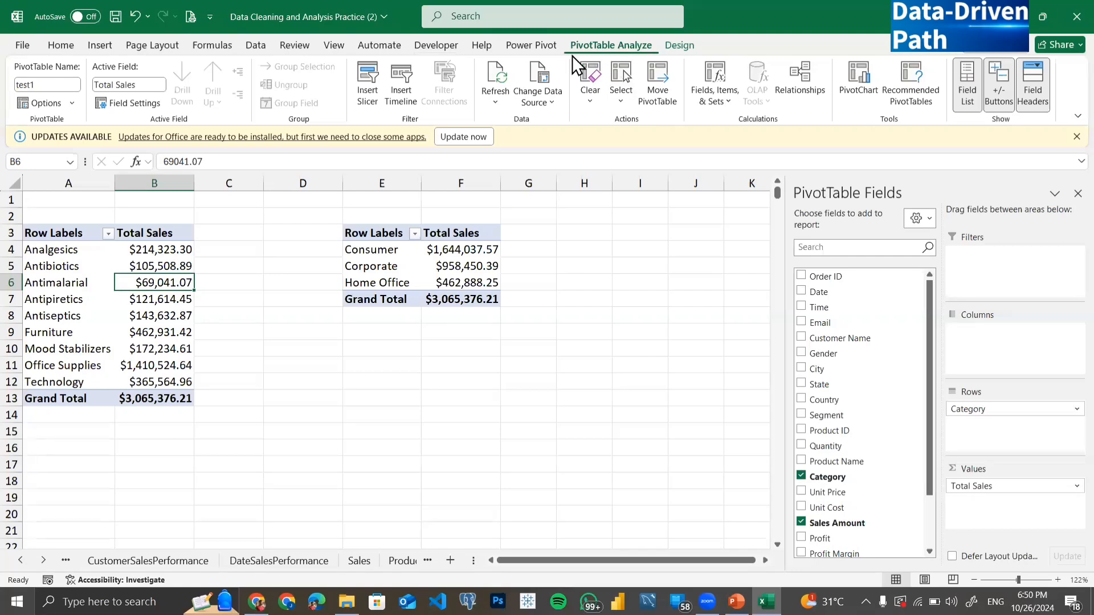
# - Insert a Country slicer for the category pivot table, placed beside the segment table and shortened to about 1.41 inches high
pyautogui.click(374, 82)
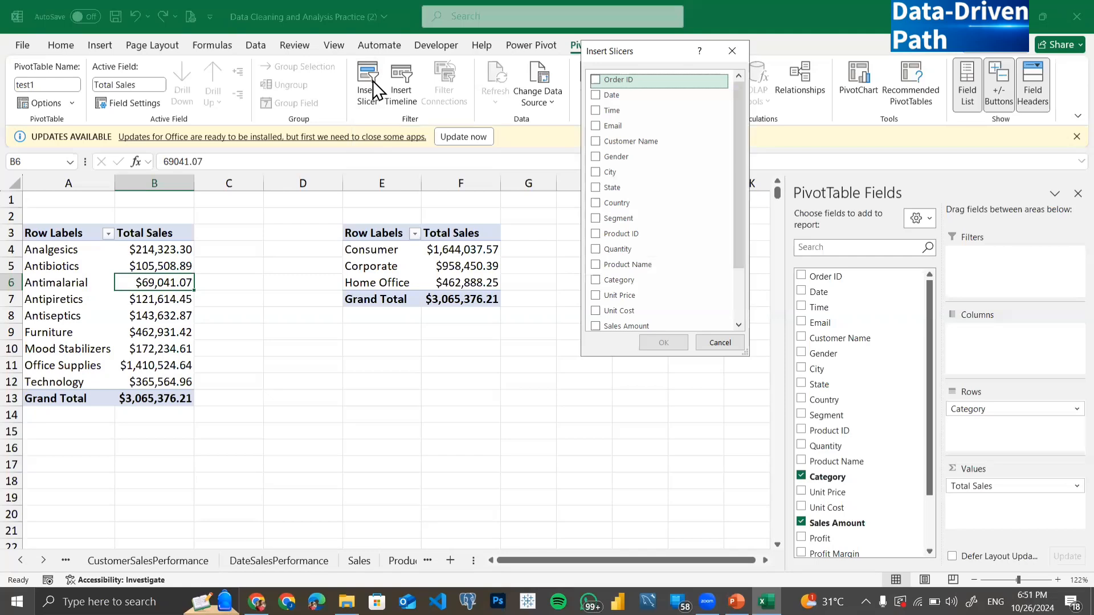
pyautogui.click(596, 204)
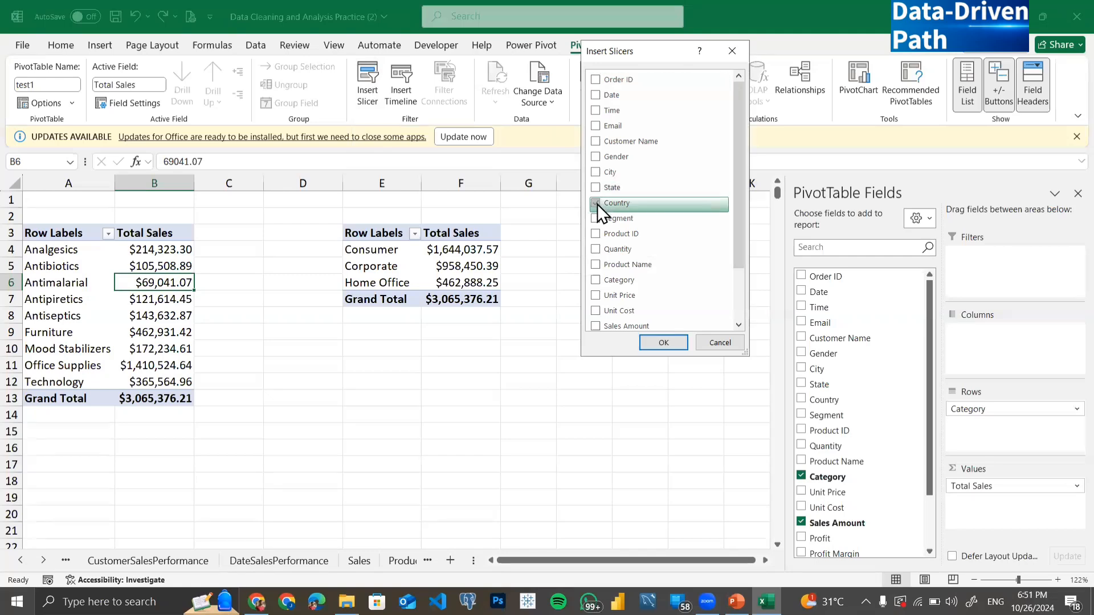
pyautogui.click(663, 343)
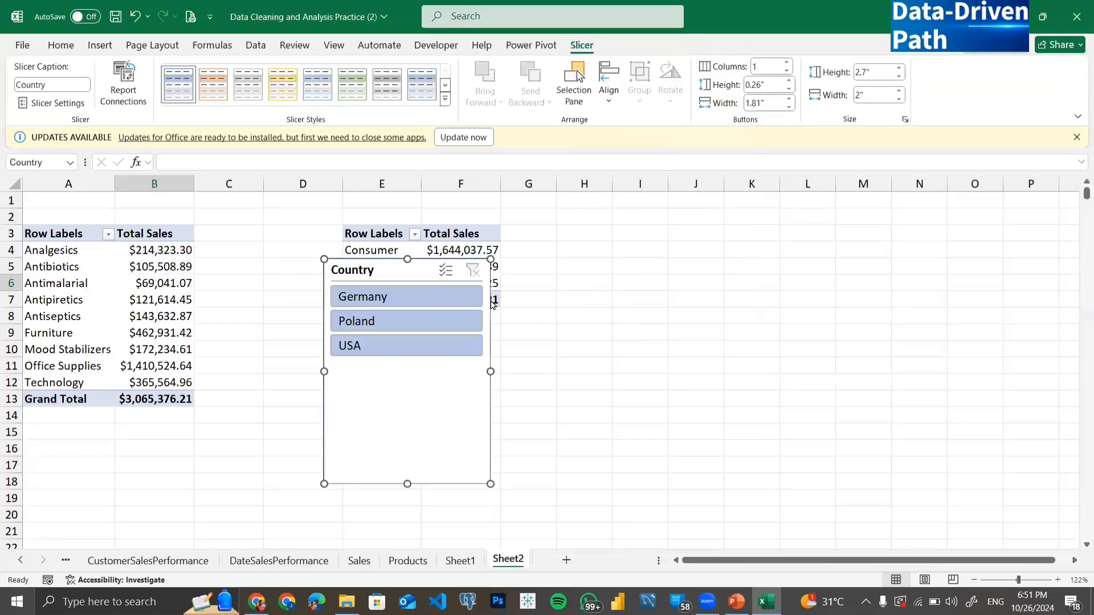
pyautogui.moveTo(373, 269); pyautogui.dragTo(608, 247)
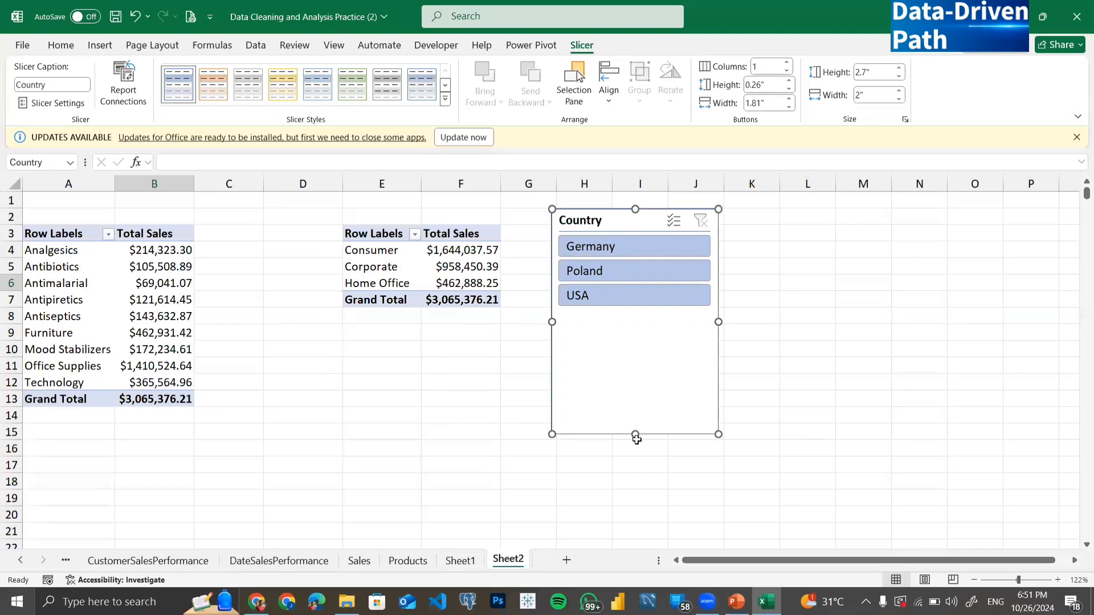
pyautogui.moveTo(637, 438); pyautogui.dragTo(636, 326)
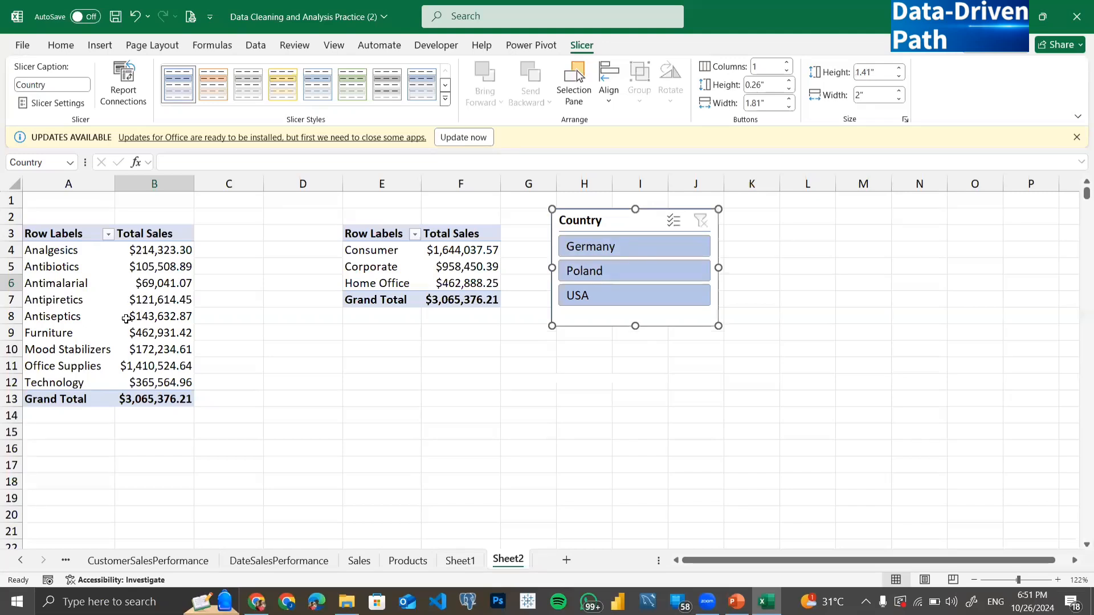
# - Filter with the Country slicer by Germany, USA and Poland in turn, compare the segment pivot table, and clear the filter
pyautogui.click(627, 251)
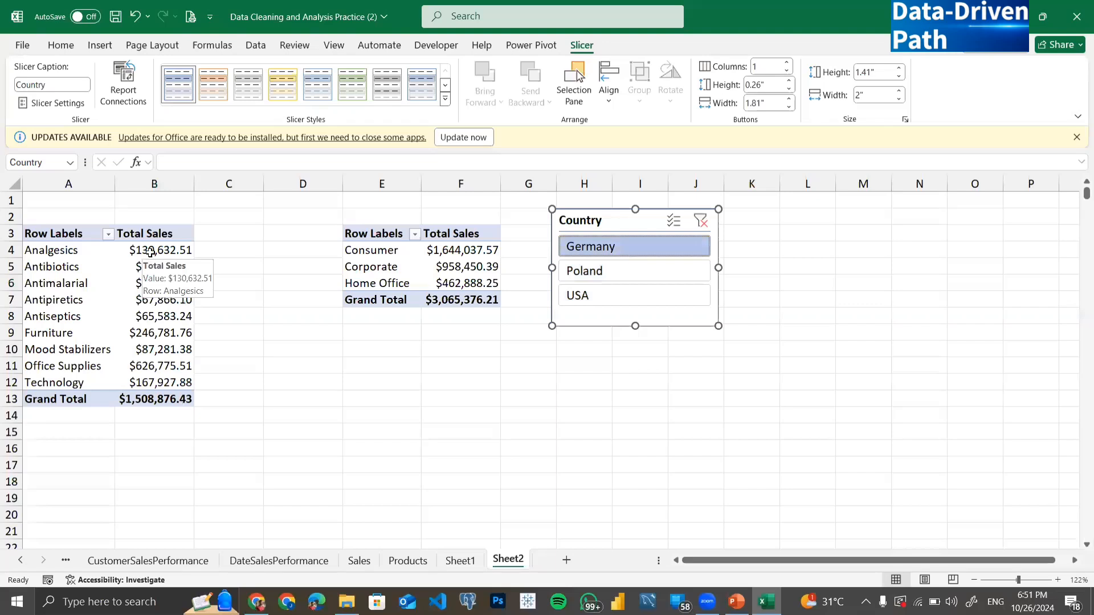
pyautogui.click(590, 299)
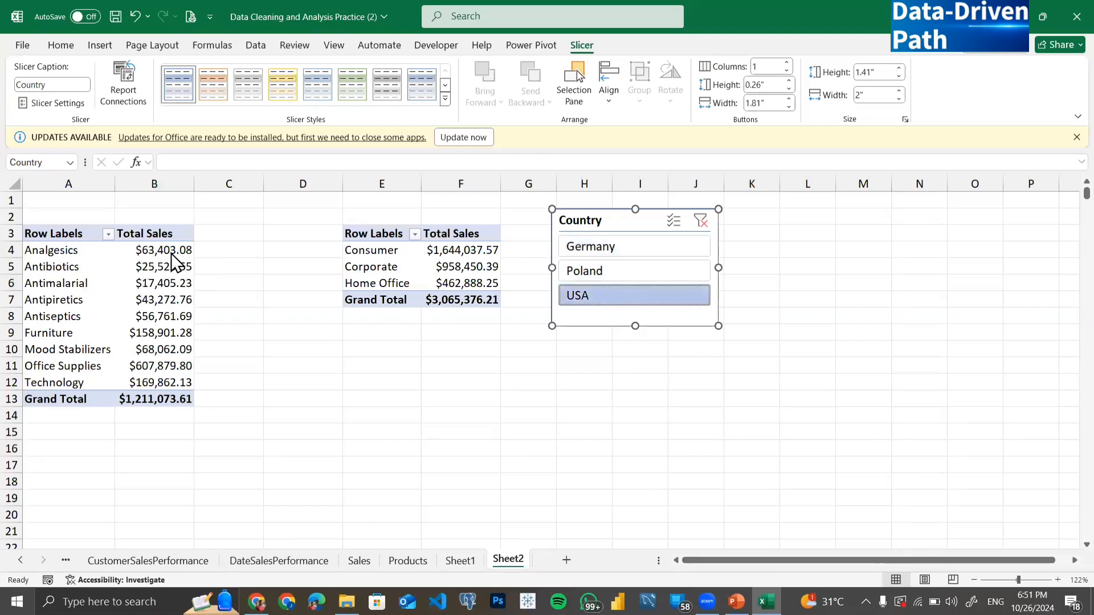
pyautogui.click(610, 269)
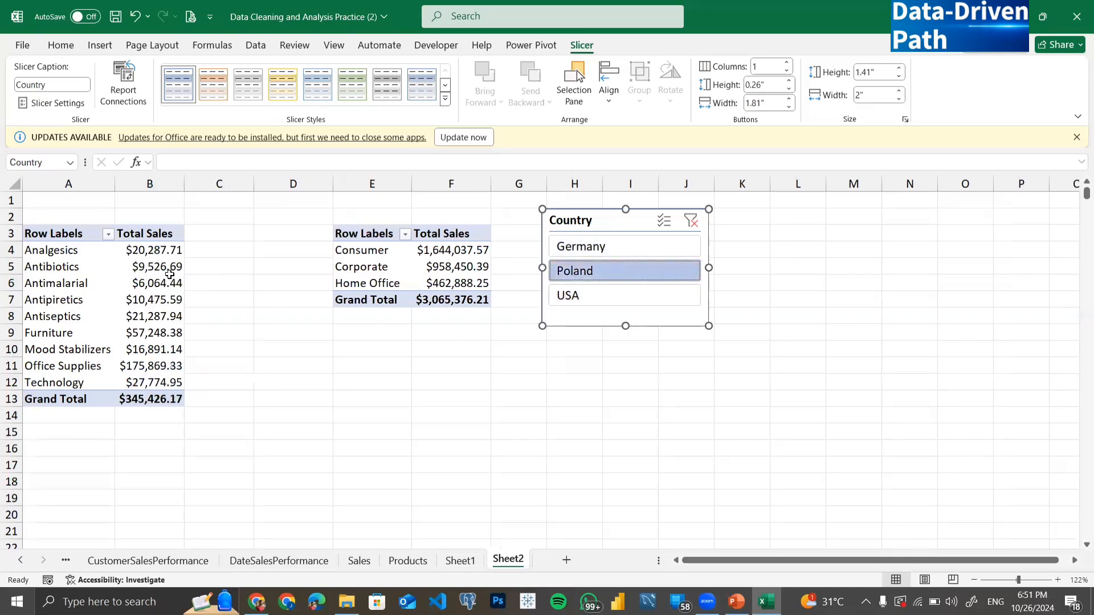
pyautogui.moveTo(174, 319)
pyautogui.moveTo(365, 253); pyautogui.dragTo(433, 300)
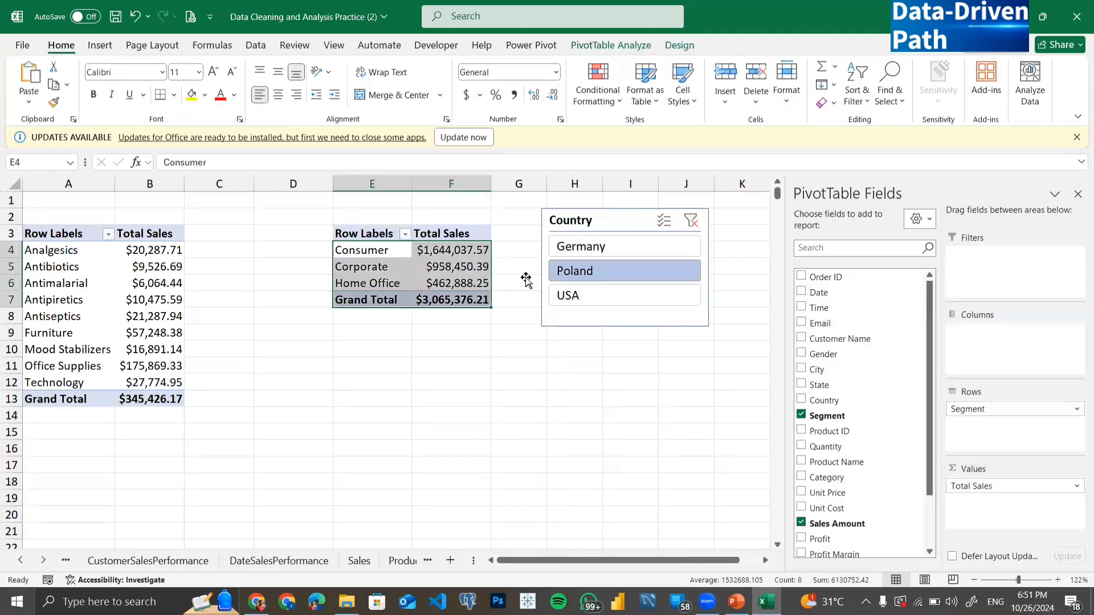
pyautogui.click(690, 220)
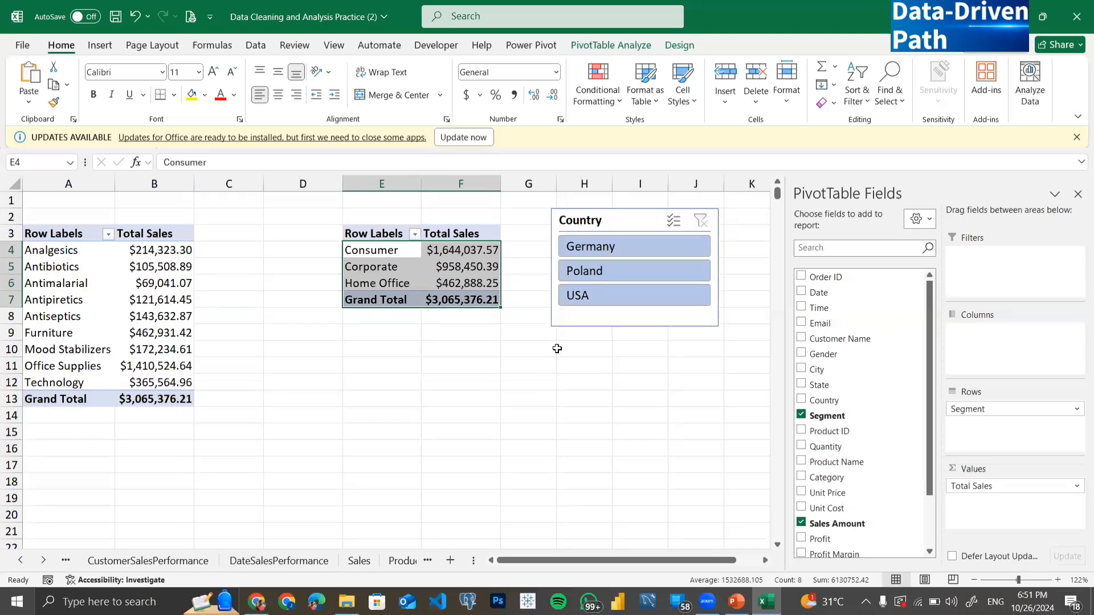
# - Connect the Country slicer to the test2 pivot table in its report connections, keeping test1 connected
pyautogui.click(558, 349)
pyautogui.moveTo(590, 212)
pyautogui.mouseDown()
pyautogui.moveTo(597, 263)
pyautogui.moveTo(633, 234)
pyautogui.moveTo(600, 230)
pyautogui.mouseUp()
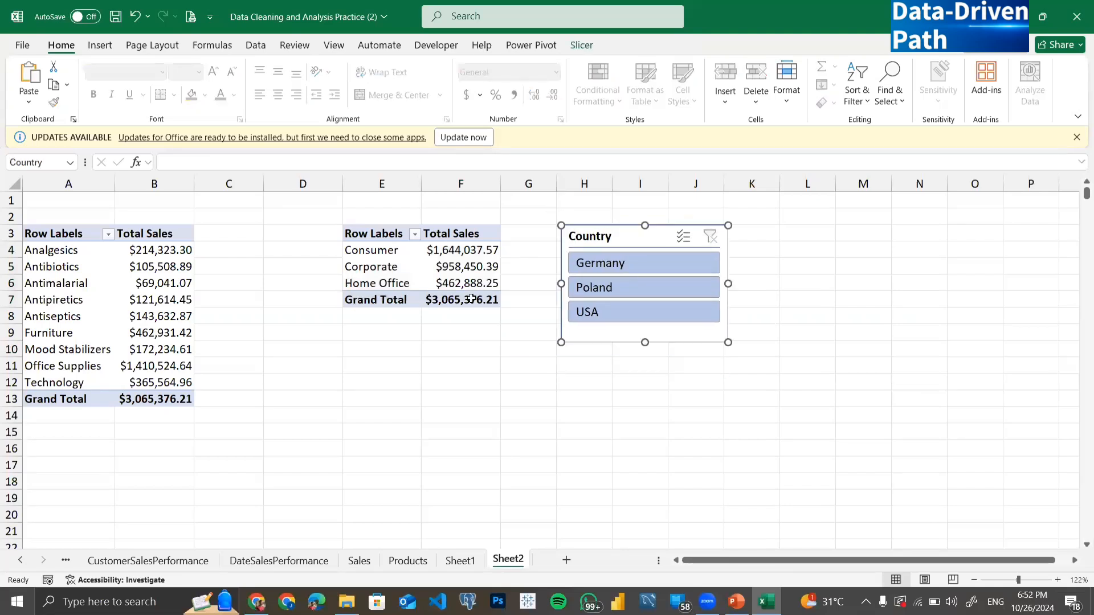
pyautogui.moveTo(471, 299)
pyautogui.rightClick(593, 235)
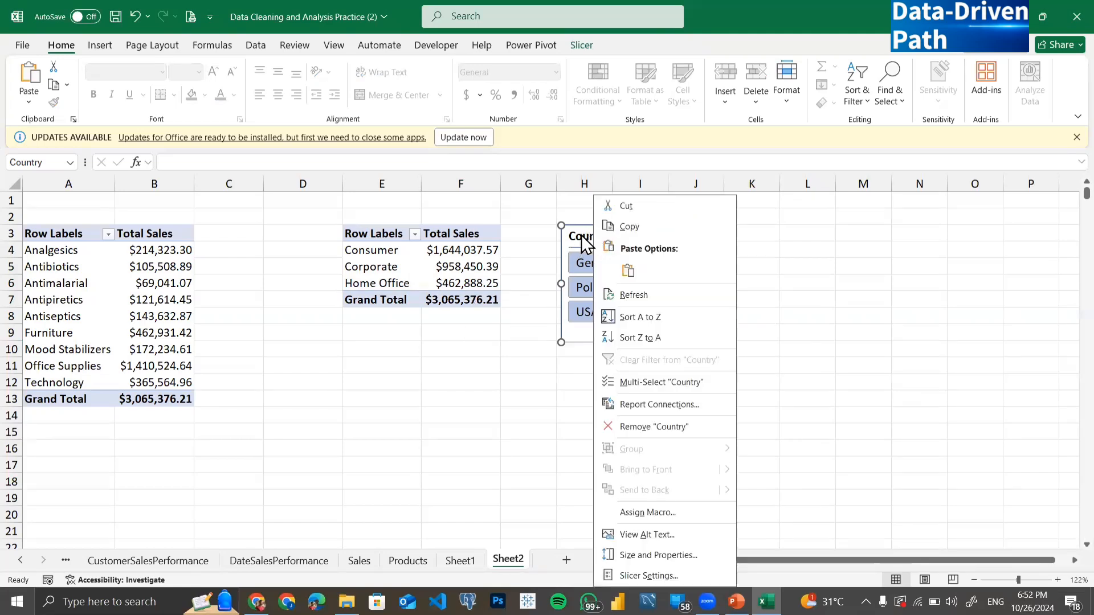
pyautogui.click(649, 408)
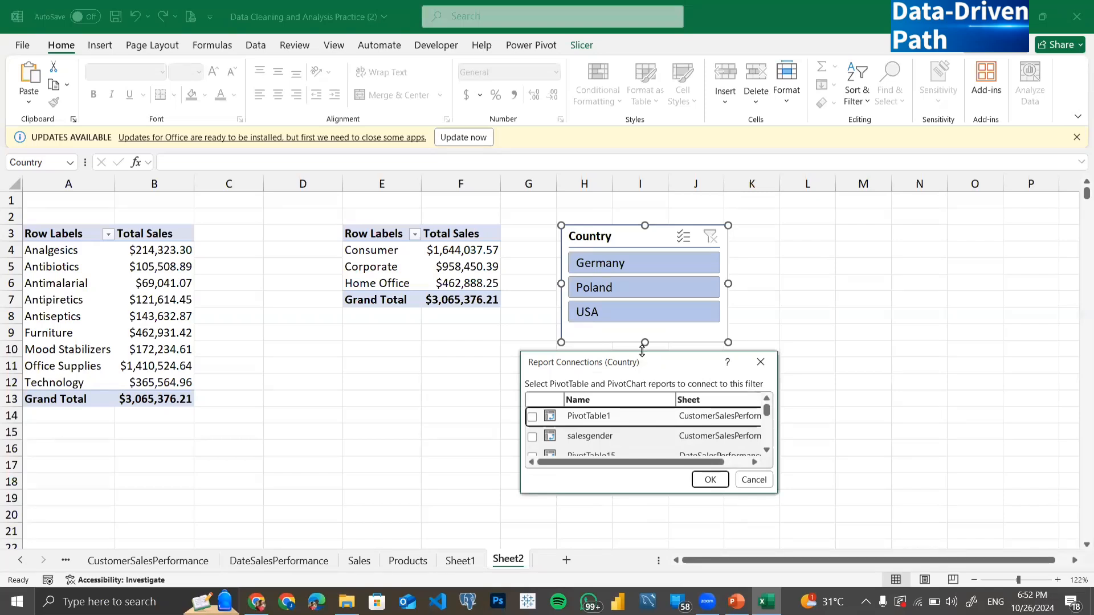
pyautogui.moveTo(642, 351); pyautogui.dragTo(616, 31)
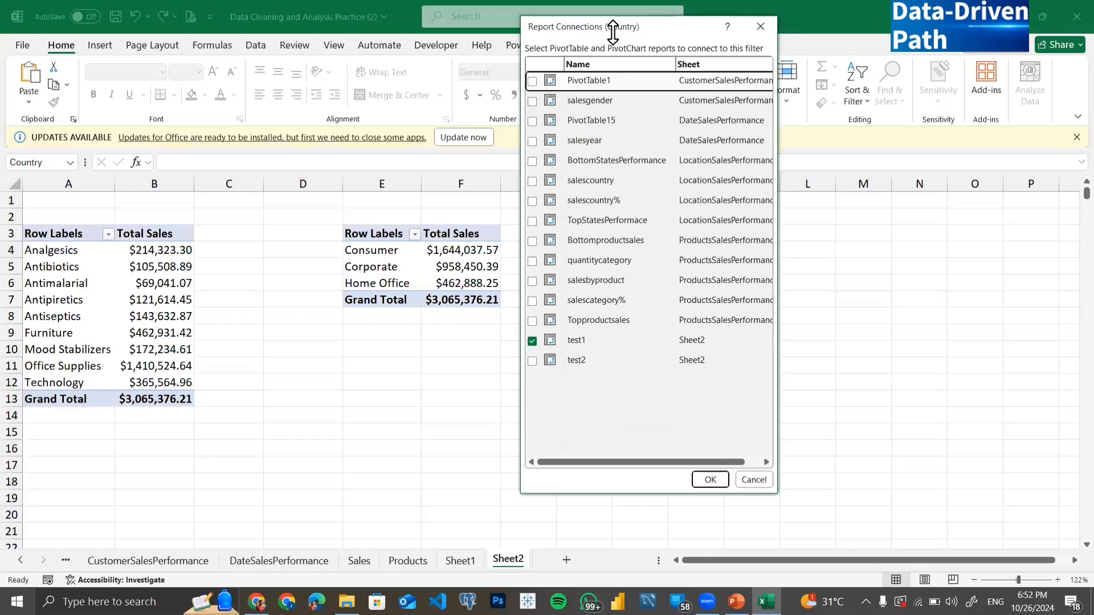
pyautogui.moveTo(613, 31)
pyautogui.mouseDown()
pyautogui.moveTo(352, 82)
pyautogui.moveTo(294, 56)
pyautogui.mouseUp()
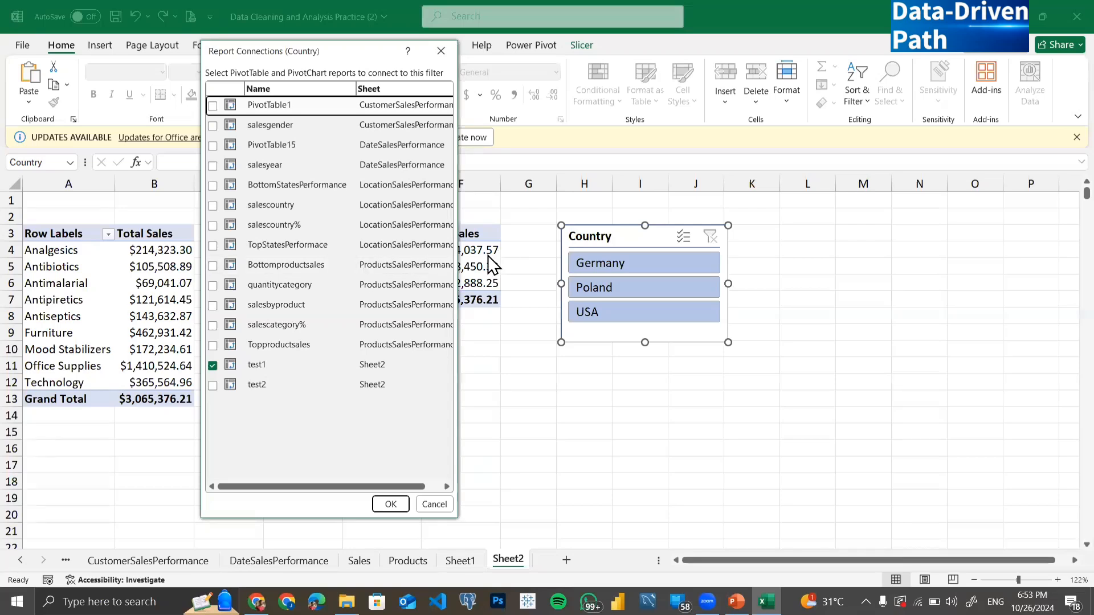
pyautogui.click(212, 386)
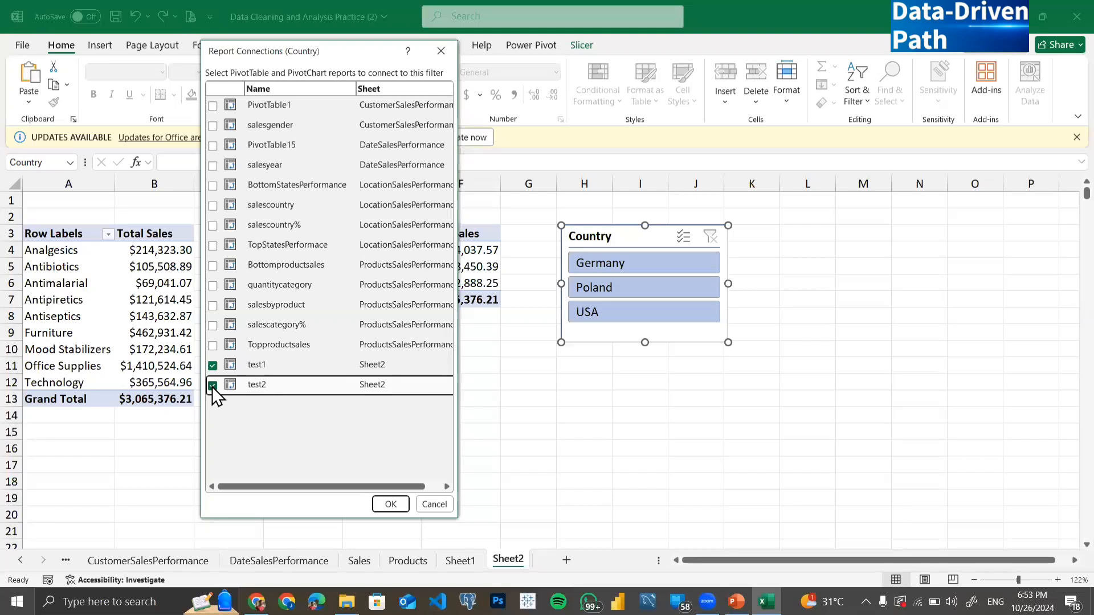
pyautogui.click(389, 504)
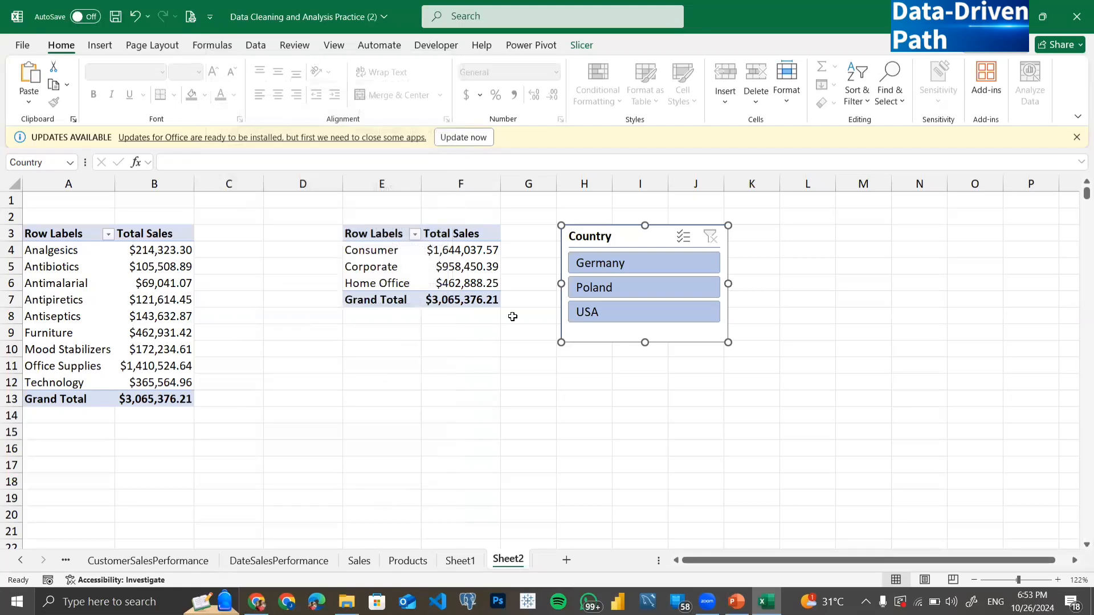
# - Filter both connected pivot tables by Germany, Poland and USA in turn using the Country slicer
pyautogui.click(598, 262)
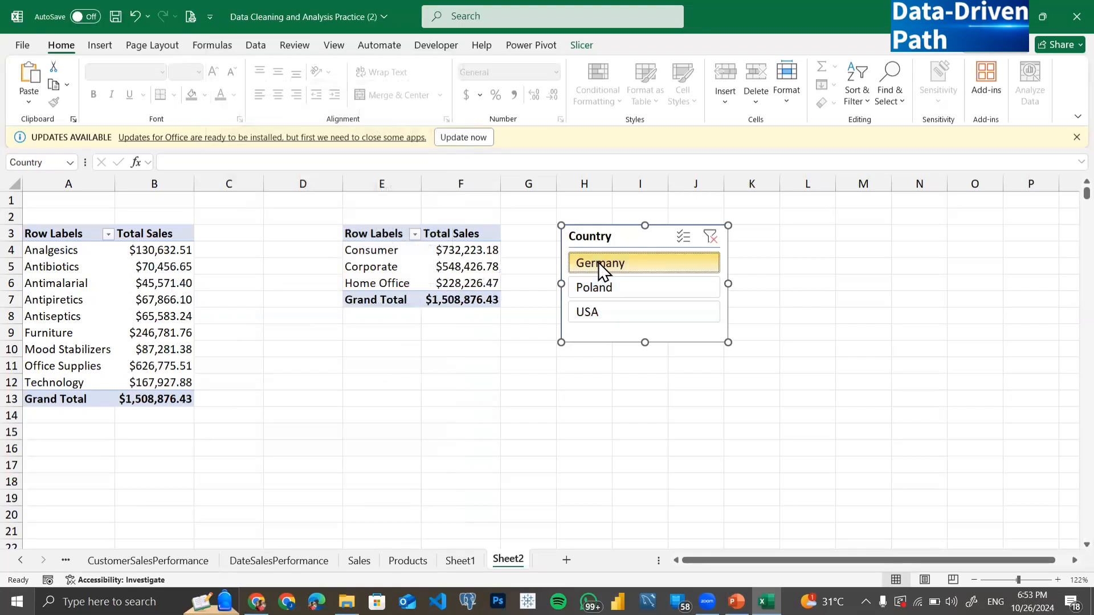
pyautogui.click(605, 288)
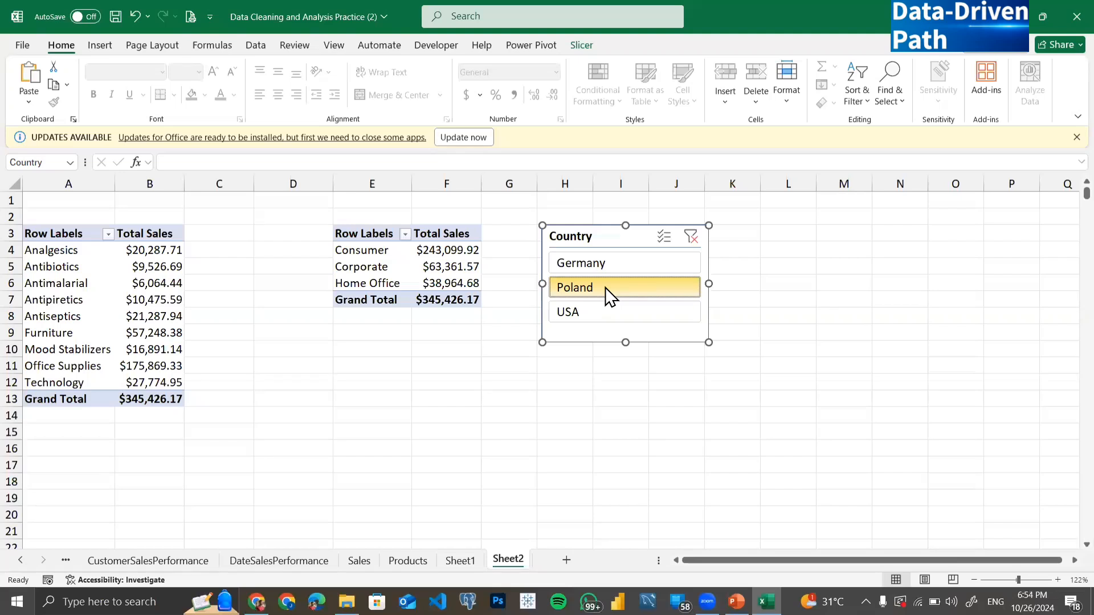
pyautogui.click(590, 313)
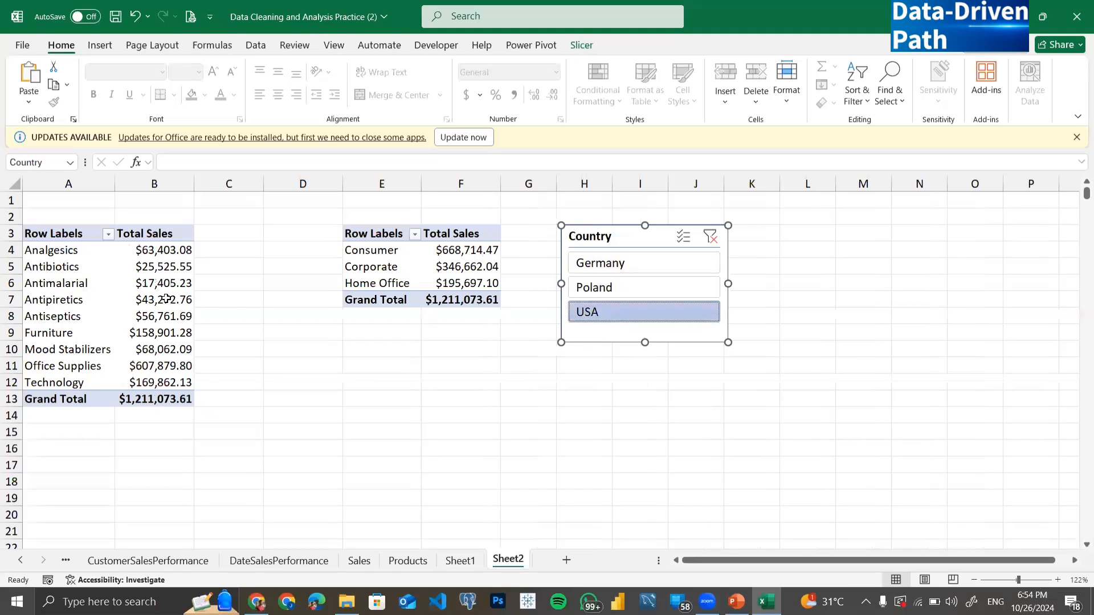
pyautogui.moveTo(165, 299)
# - Clear the Country slicer's filter and move the slicer away from the segment table to columns K to N
pyautogui.click(713, 238)
pyautogui.moveTo(654, 244); pyautogui.dragTo(830, 234)
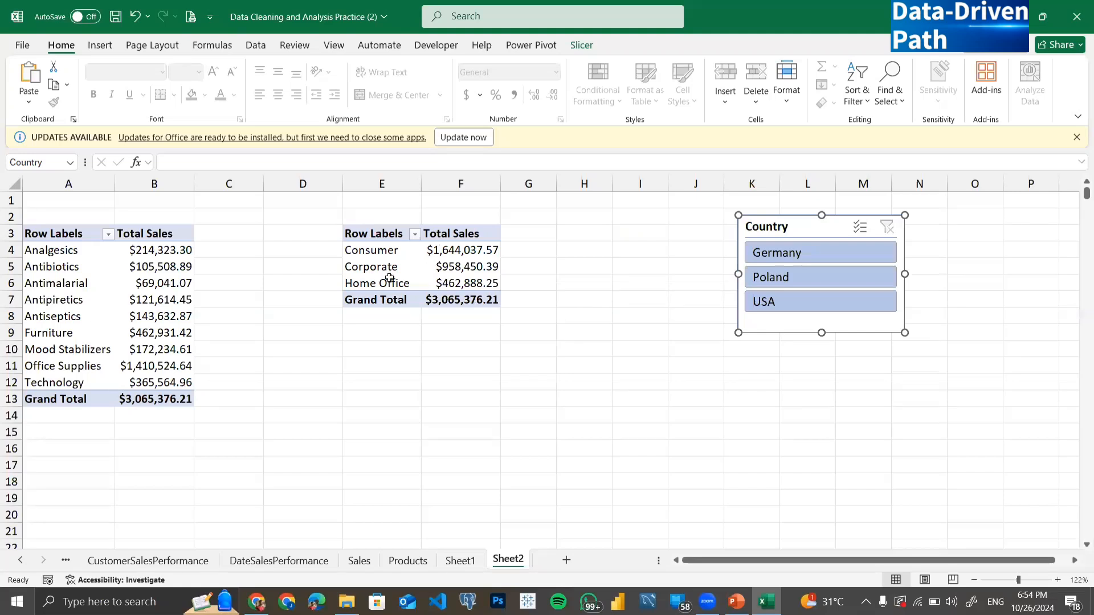
# - Insert a Years (Date) slicer for the category pivot table and place it below the segment table
pyautogui.rightClick(147, 306)
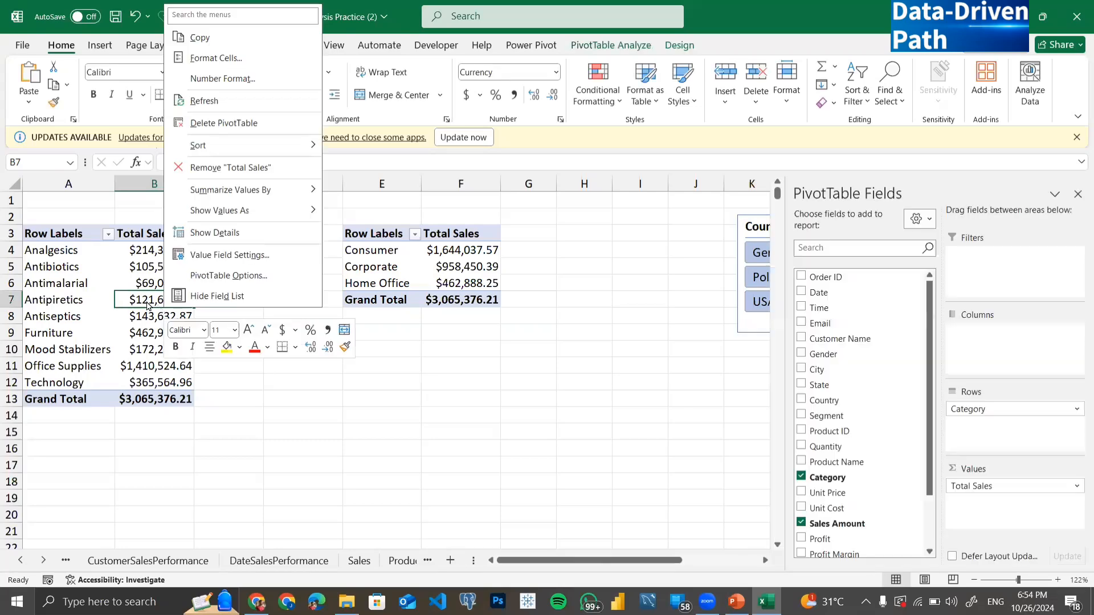
pyautogui.press('Escape')
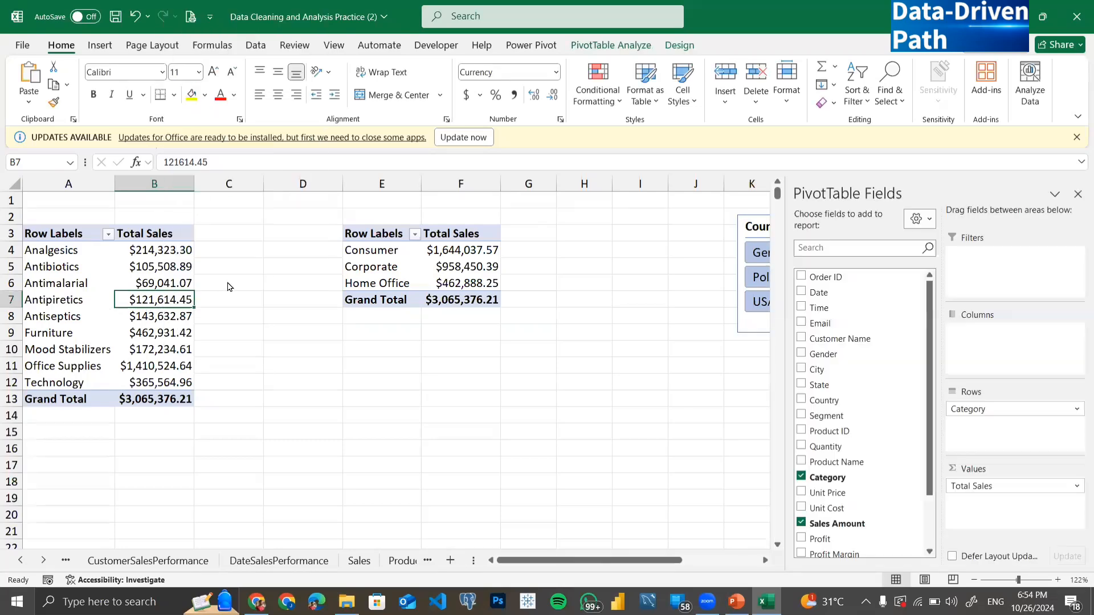
pyautogui.click(606, 46)
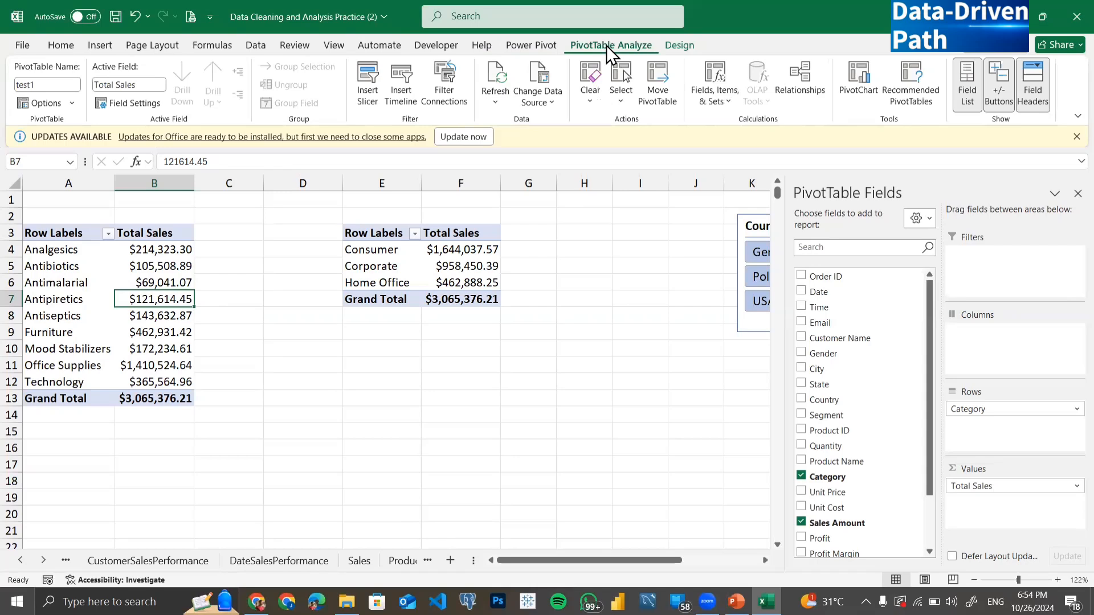
pyautogui.click(363, 87)
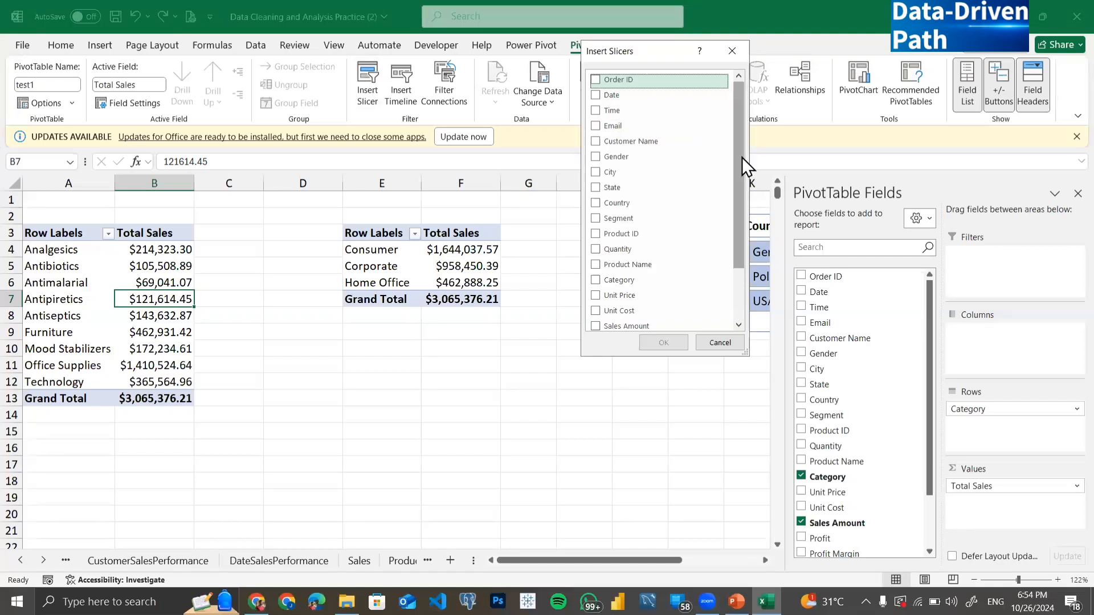
pyautogui.moveTo(742, 157); pyautogui.dragTo(747, 227)
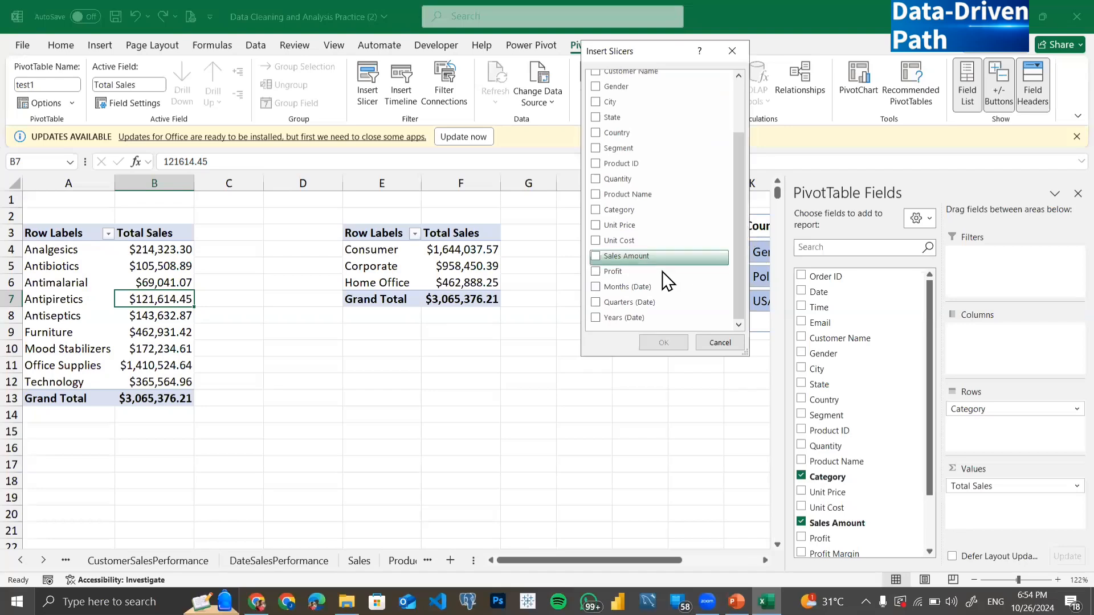
pyautogui.click(596, 318)
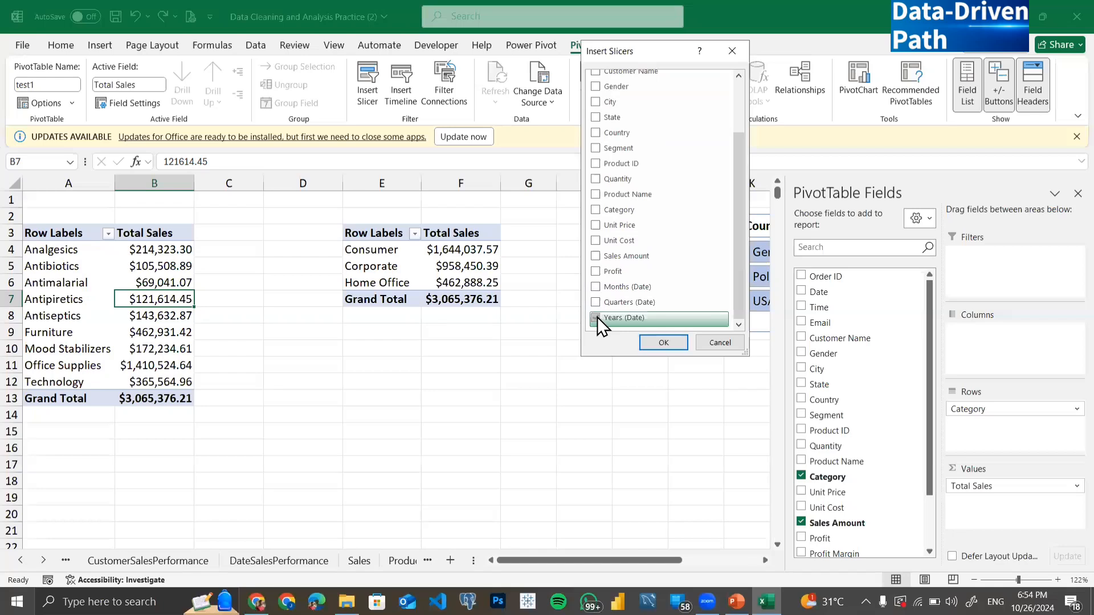
pyautogui.click(651, 344)
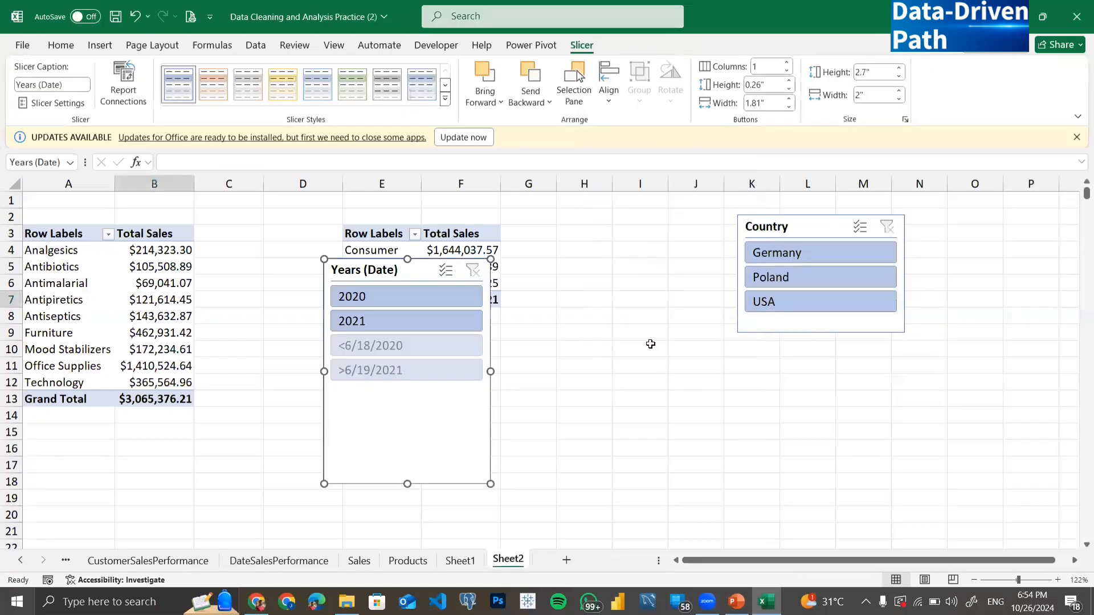
pyautogui.moveTo(388, 271); pyautogui.dragTo(551, 312)
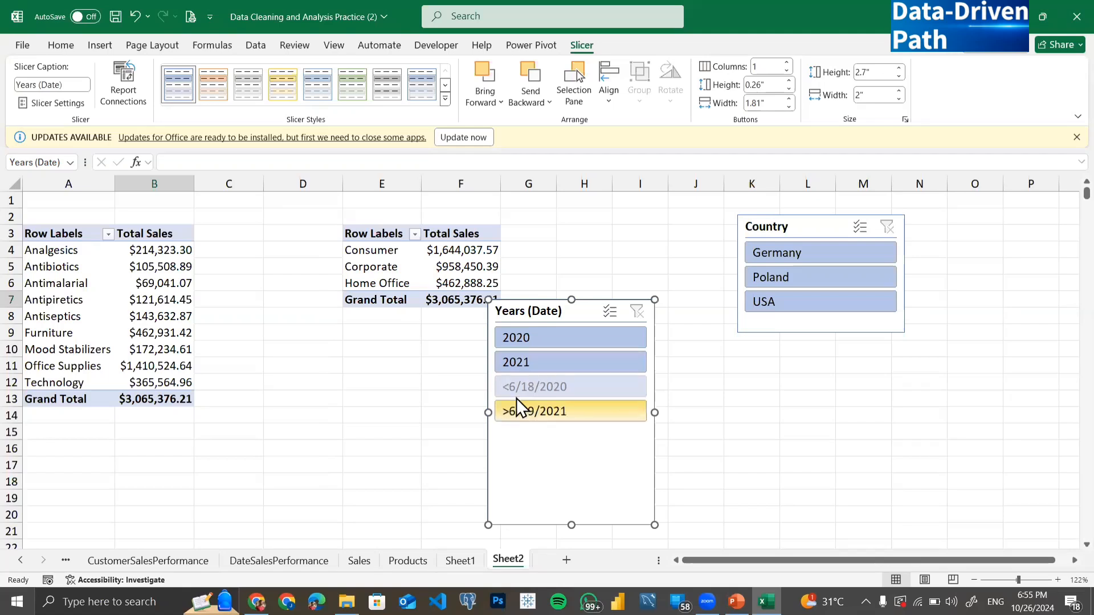
# - Filter the category table by <6/18/2020, >6/19/2021, 2020 and 2021 in turn, and remove the Years (Date) slicer
pyautogui.click(562, 391)
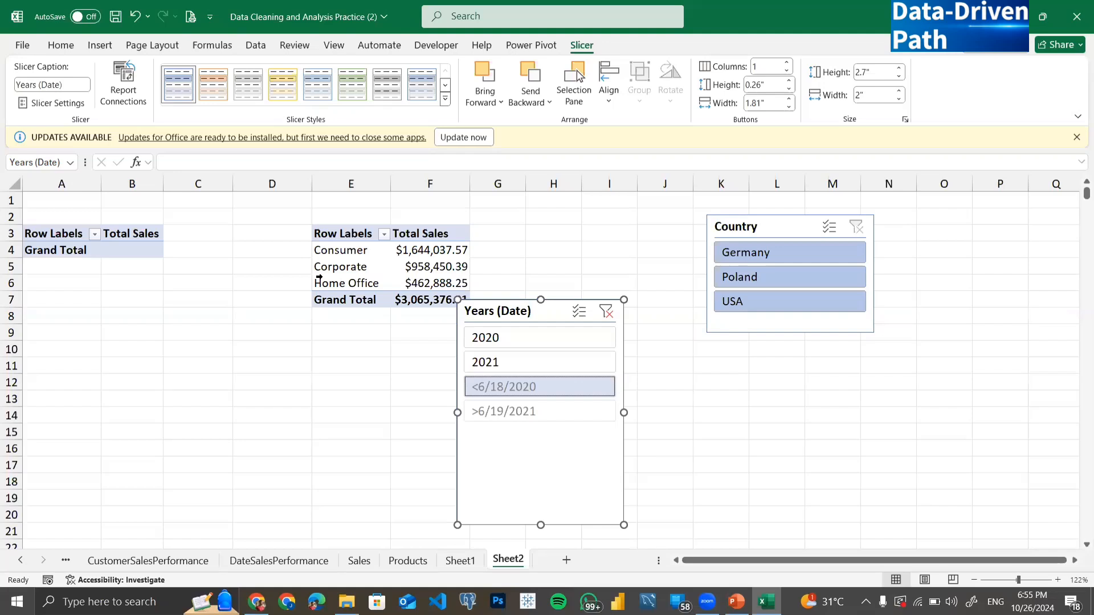
pyautogui.click(514, 412)
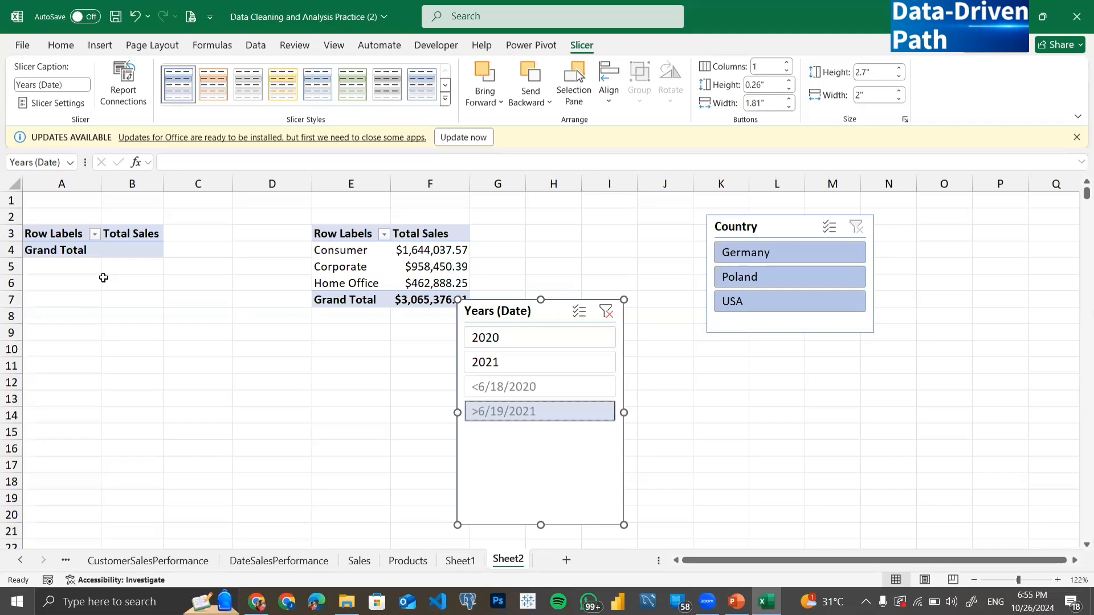
pyautogui.click(519, 337)
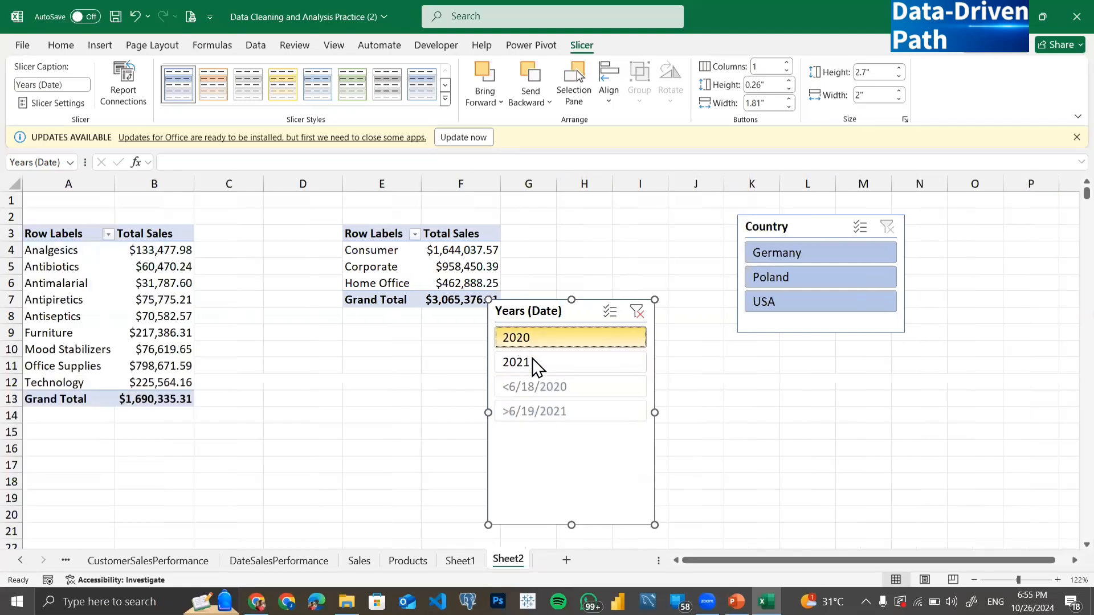
pyautogui.click(533, 360)
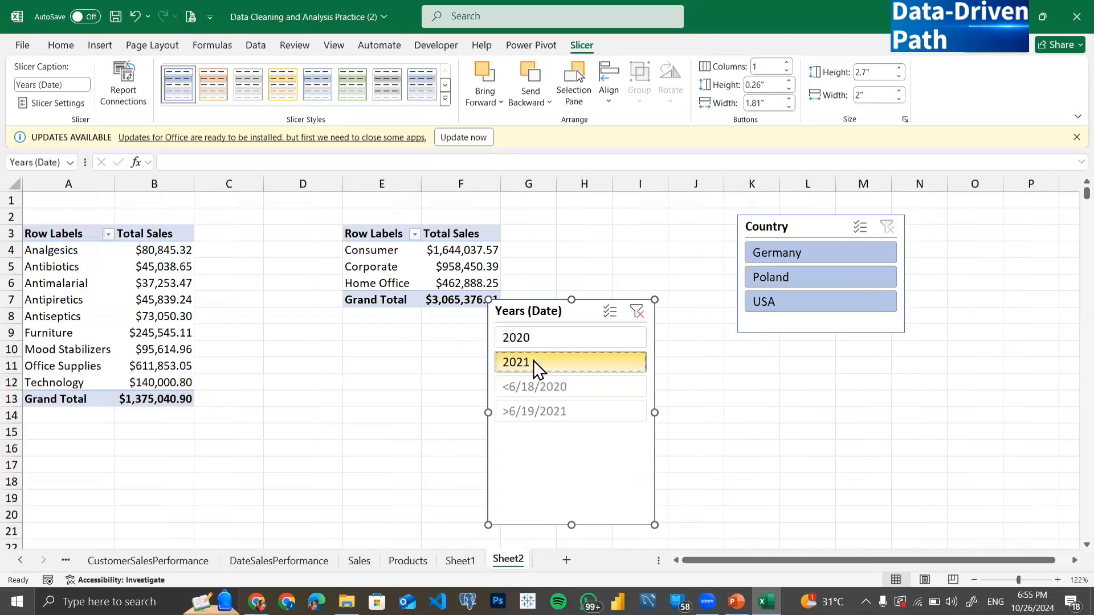
pyautogui.rightClick(580, 318)
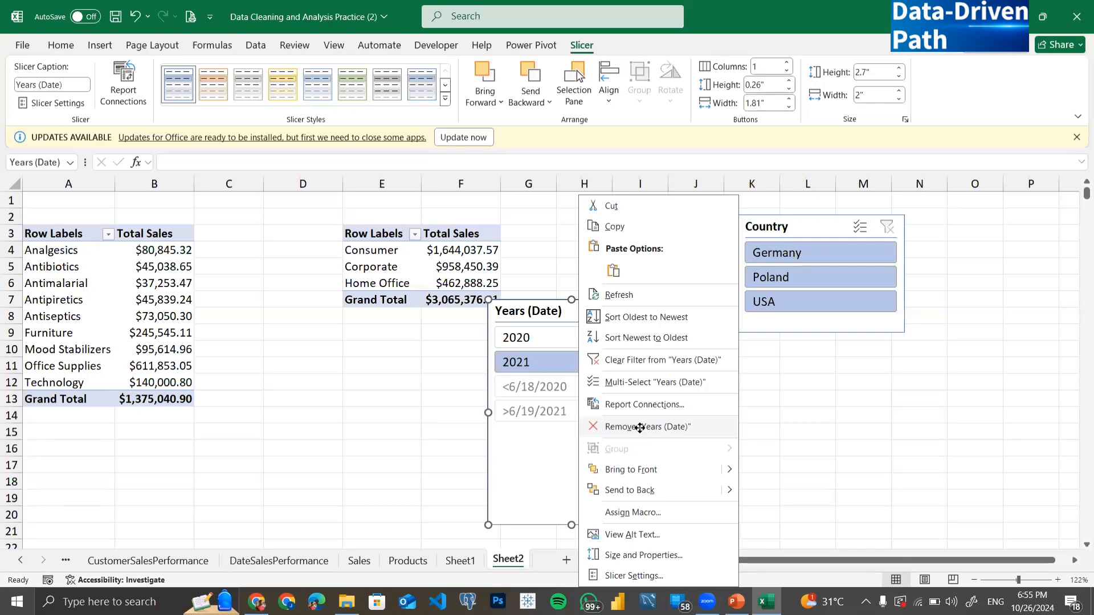
pyautogui.click(514, 319)
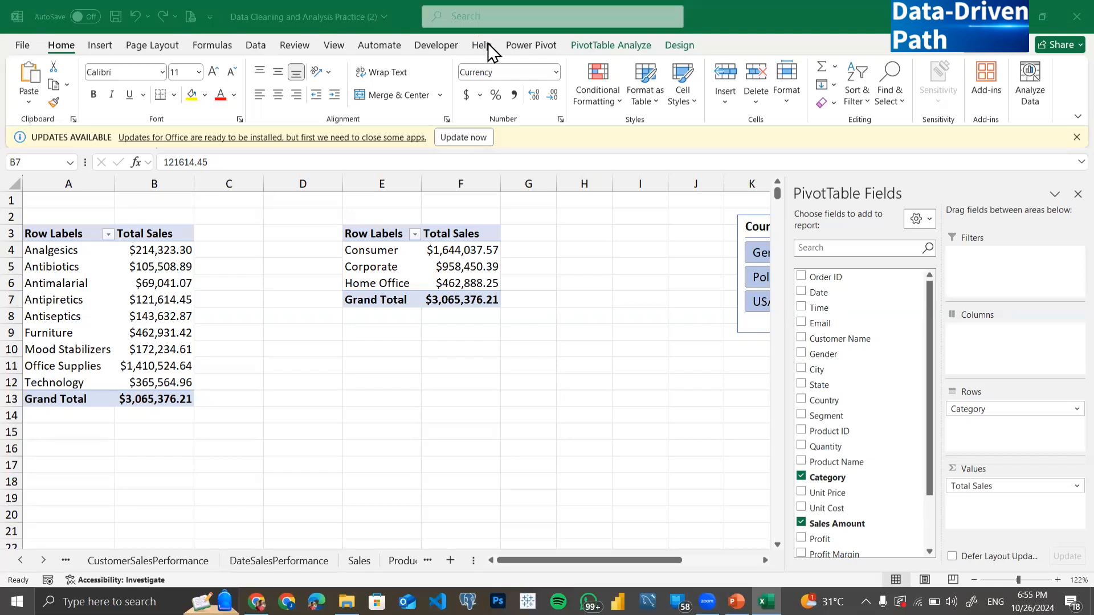
# - Insert a Date timeline for the category pivot table
pyautogui.click(595, 46)
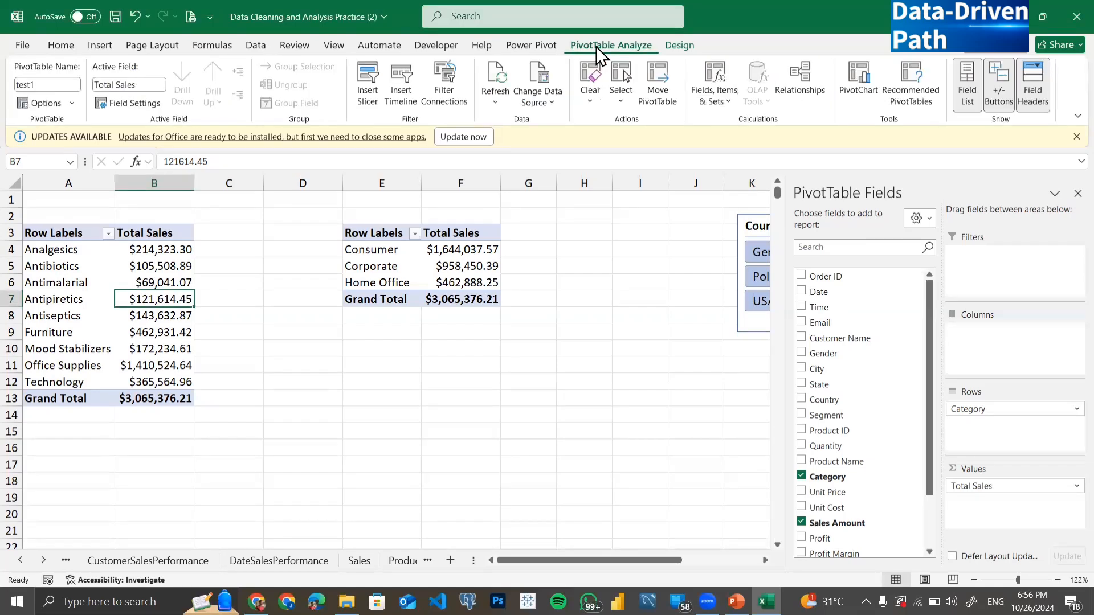
pyautogui.click(404, 85)
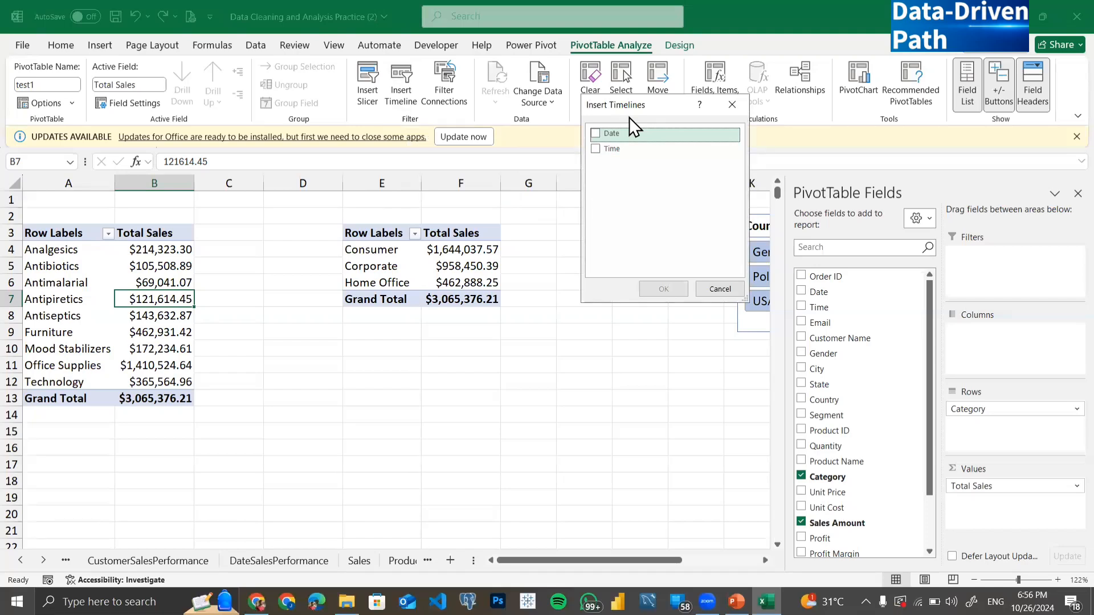
pyautogui.click(596, 133)
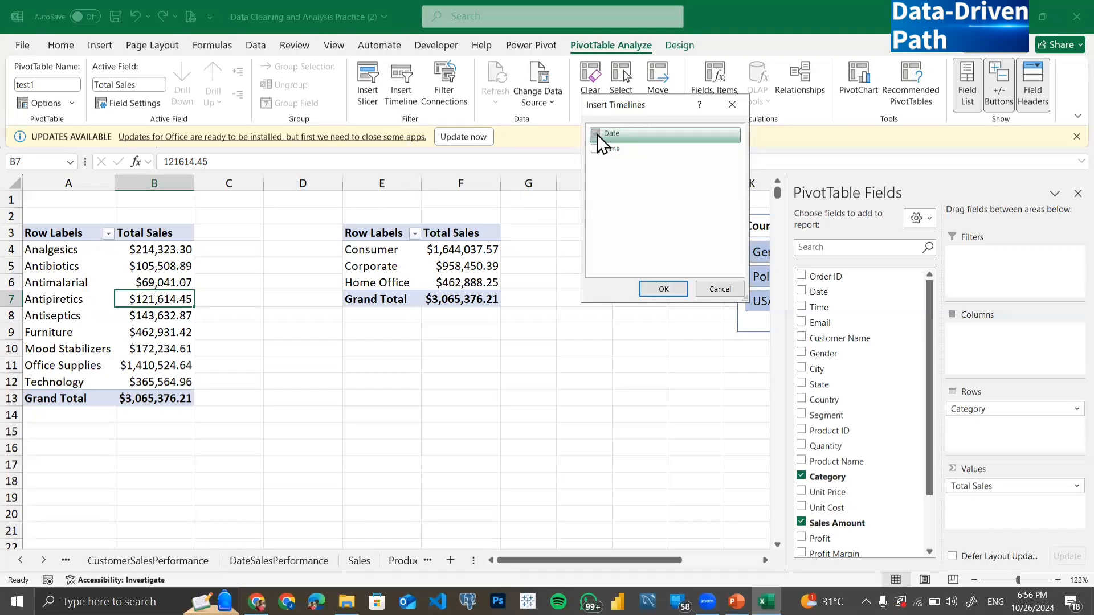
pyautogui.click(668, 291)
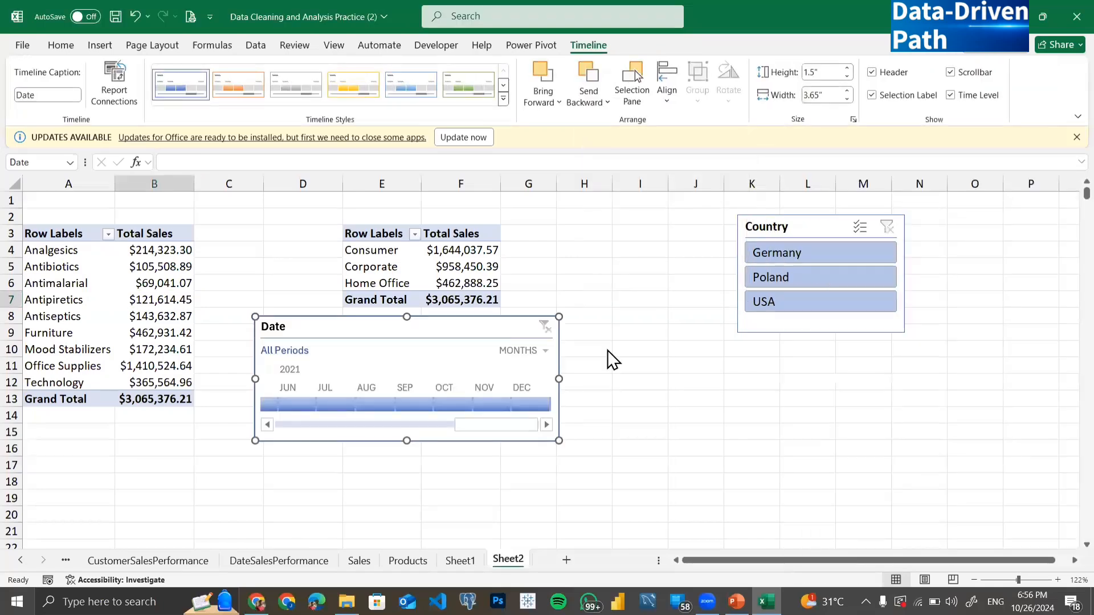
# - Browse the timeline's months across 2020 and 2021, and filter the category table by June 2020 and August 2020 in turn
pyautogui.click(328, 425)
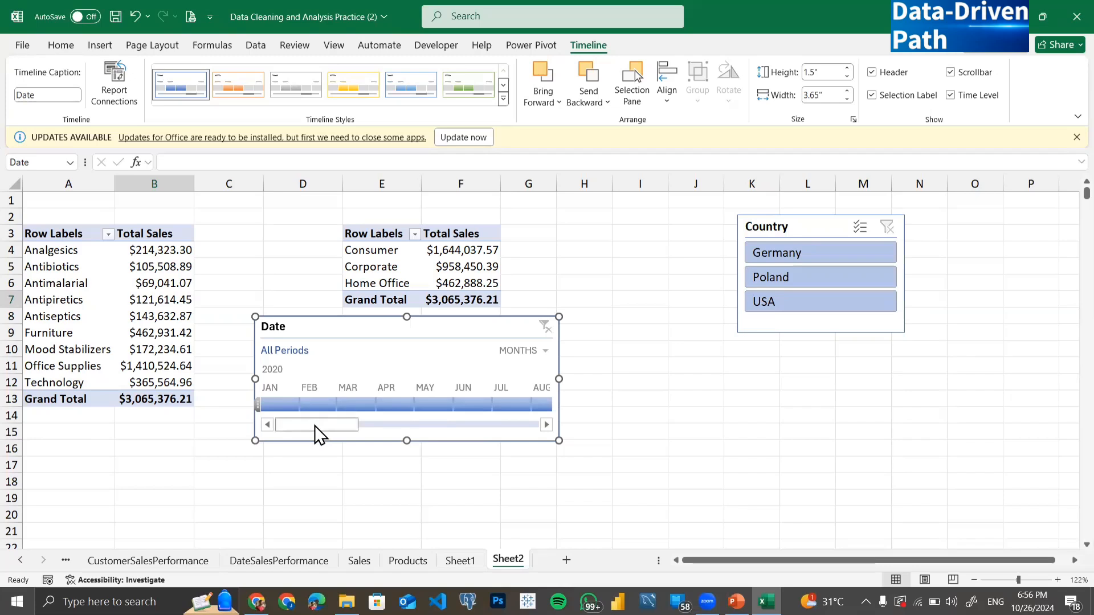
pyautogui.click(540, 426)
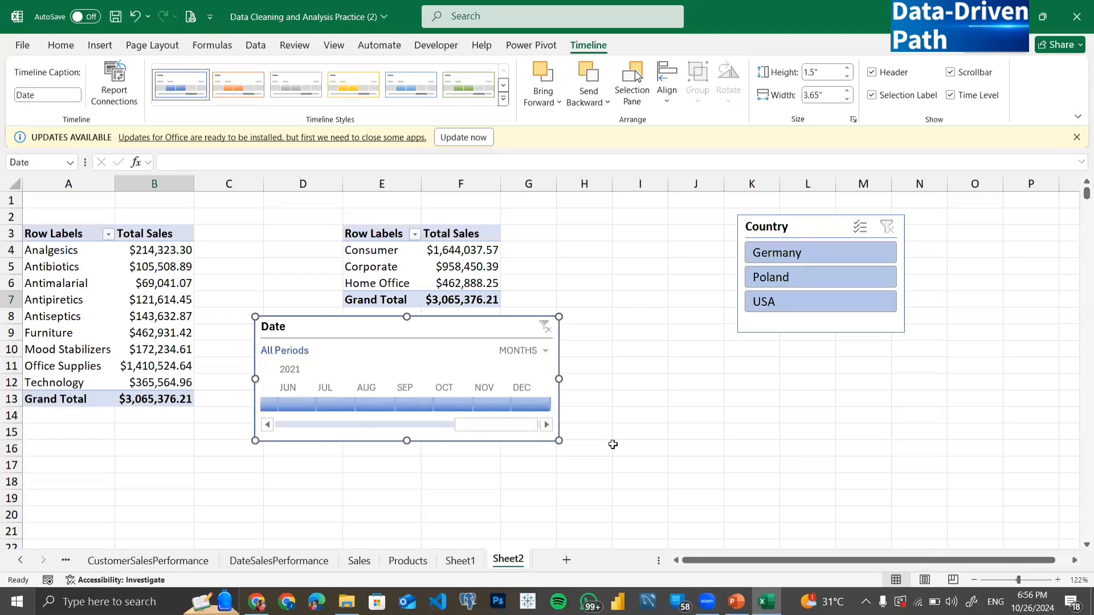
pyautogui.click(365, 421)
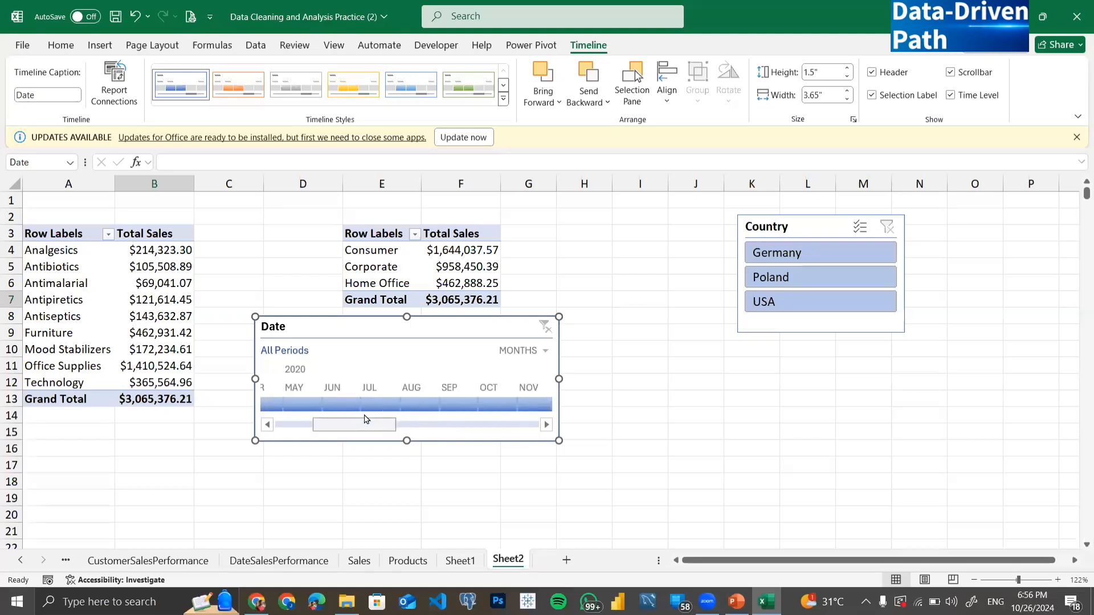
pyautogui.click(305, 425)
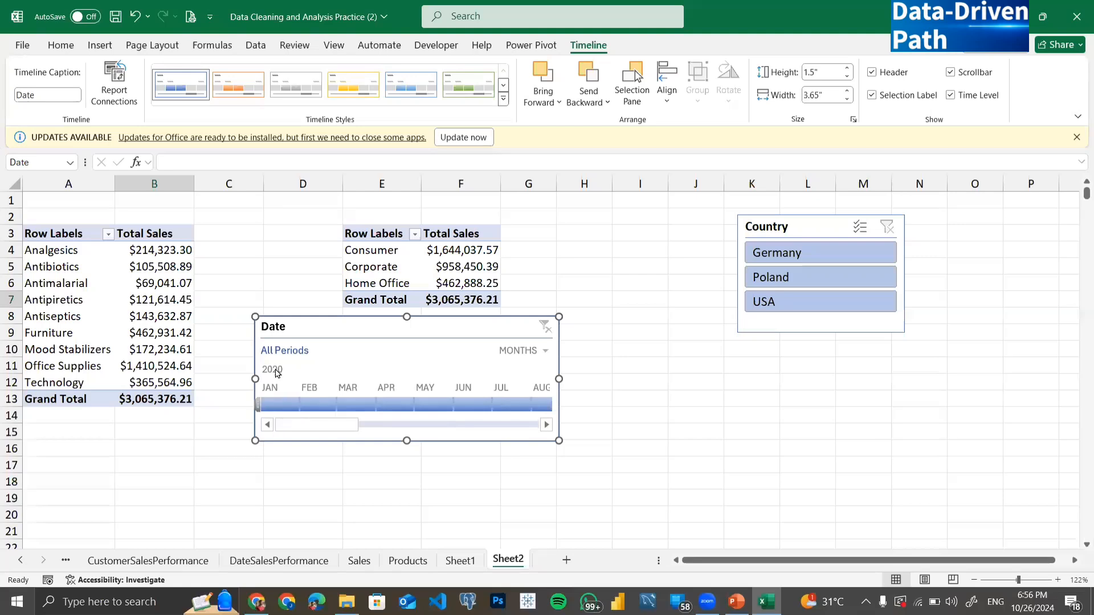
pyautogui.click(466, 404)
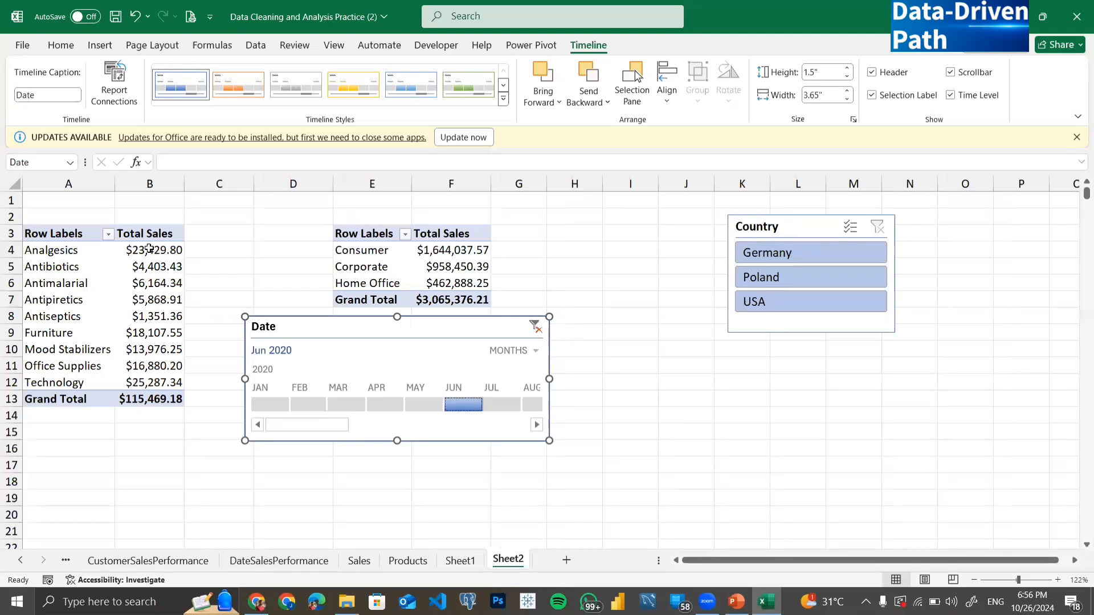
pyautogui.moveTo(151, 323)
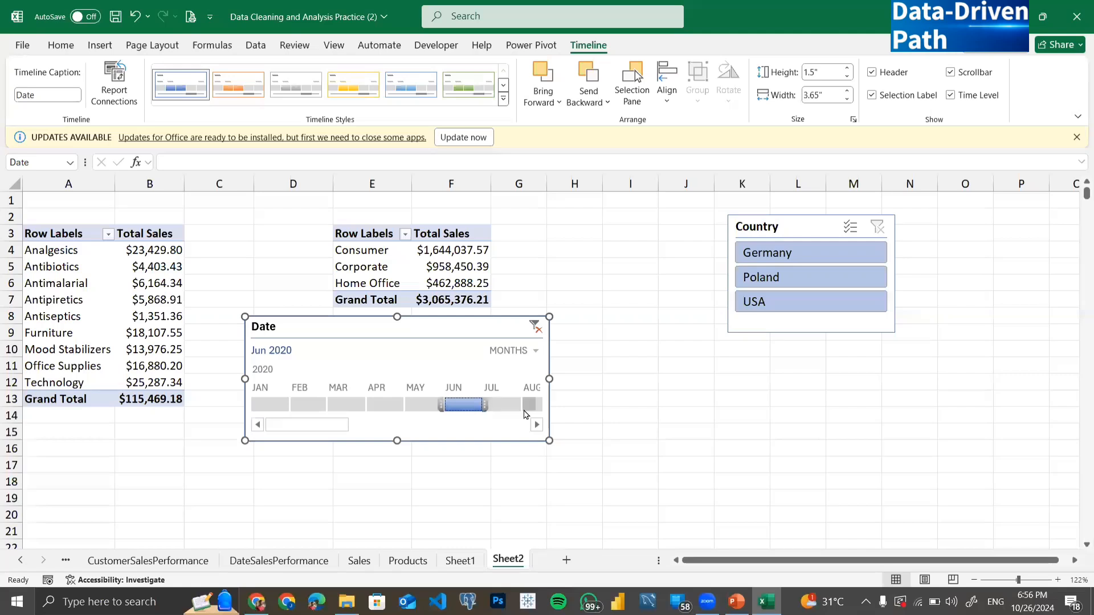
pyautogui.click(526, 406)
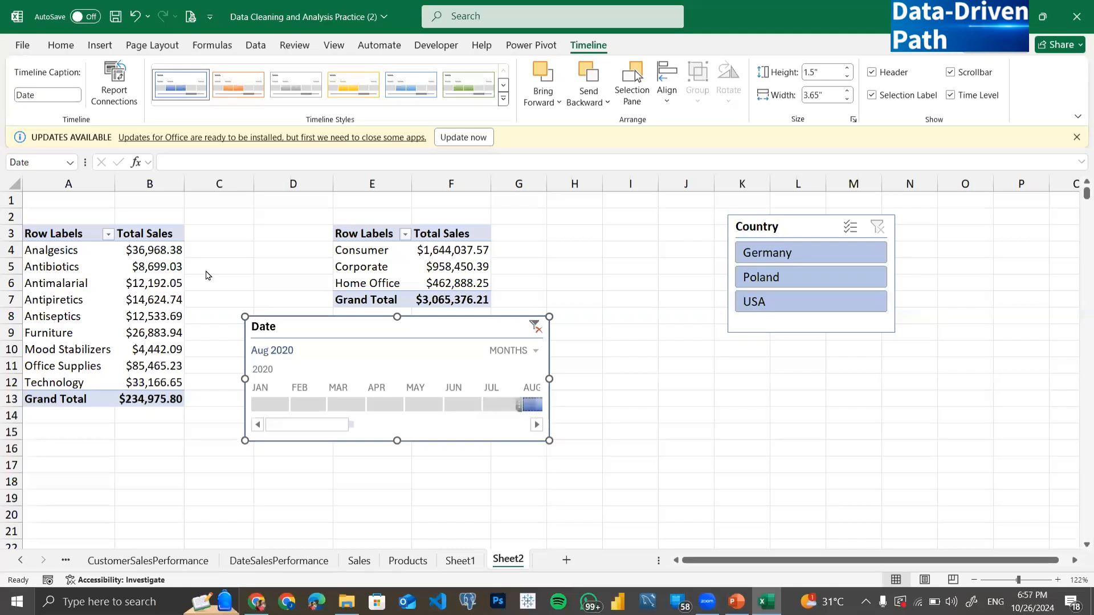